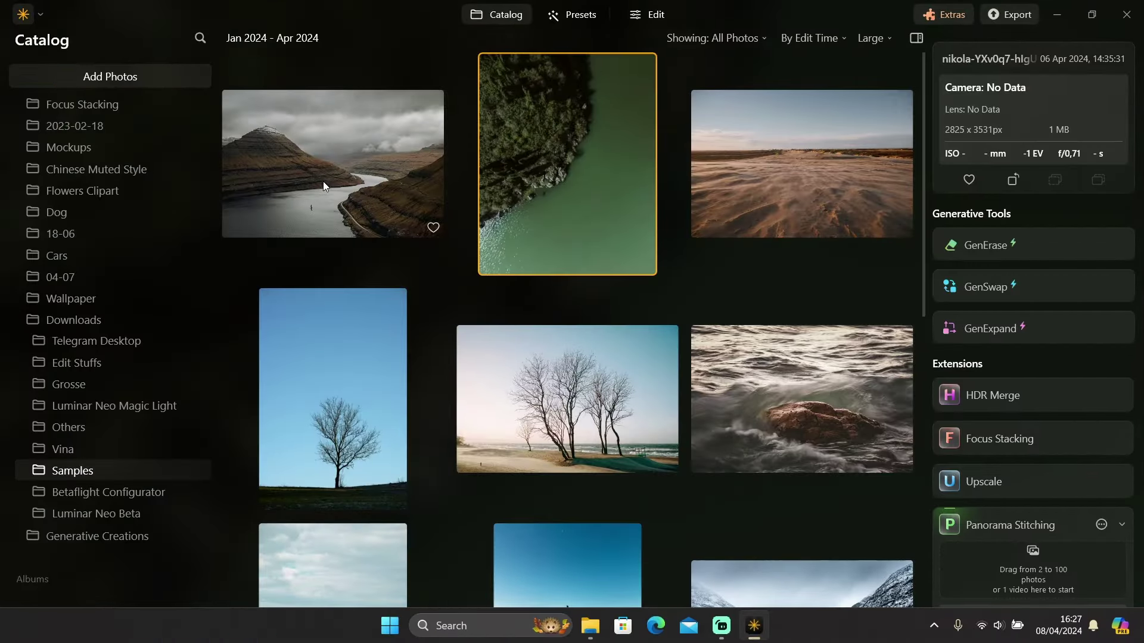
- Preview the winding-river fjord photo, then bring it into Edit with the Landscape tools shown
{"action": "left_click", "coordinate": [323, 181]}
{"action": "double_click", "coordinate": [323, 179]}
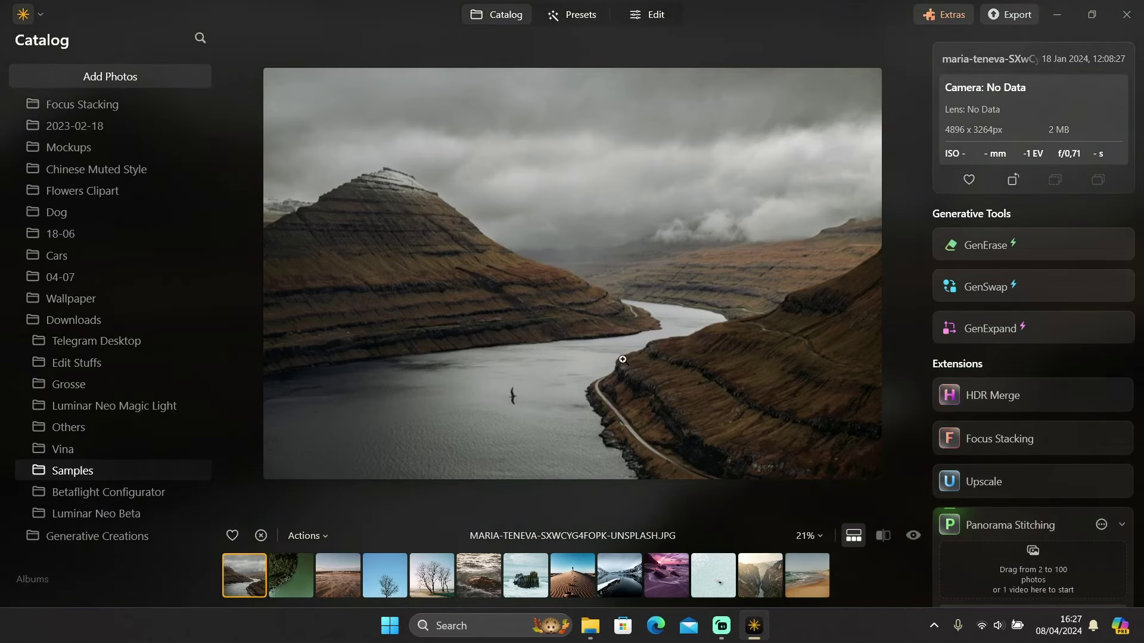
{"action": "double_click", "coordinate": [686, 346]}
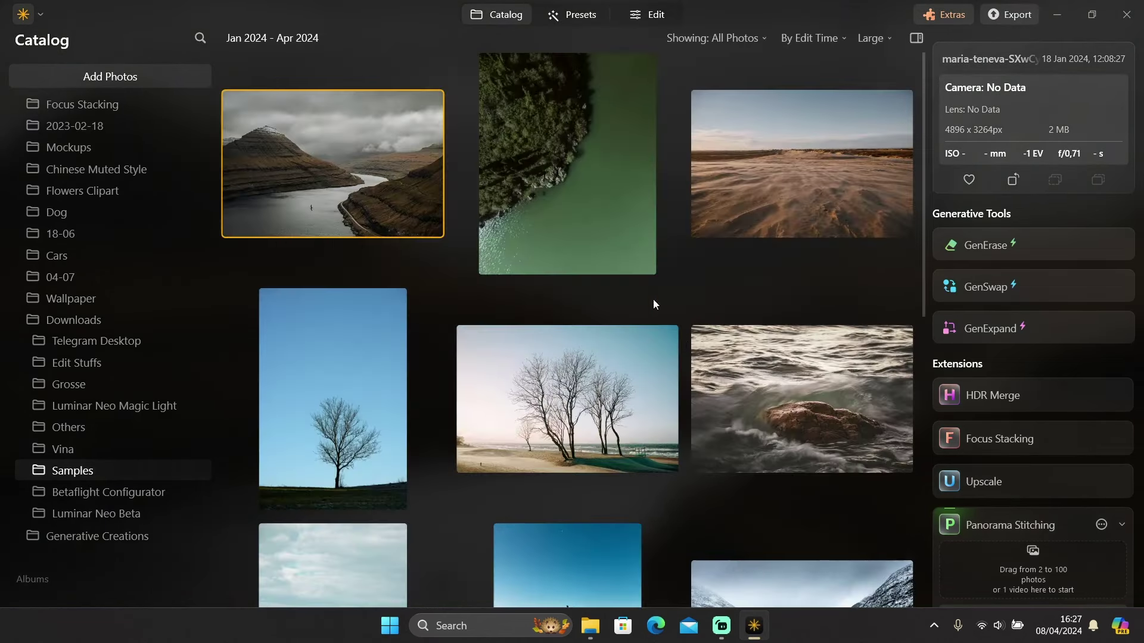
{"action": "left_click", "coordinate": [653, 13]}
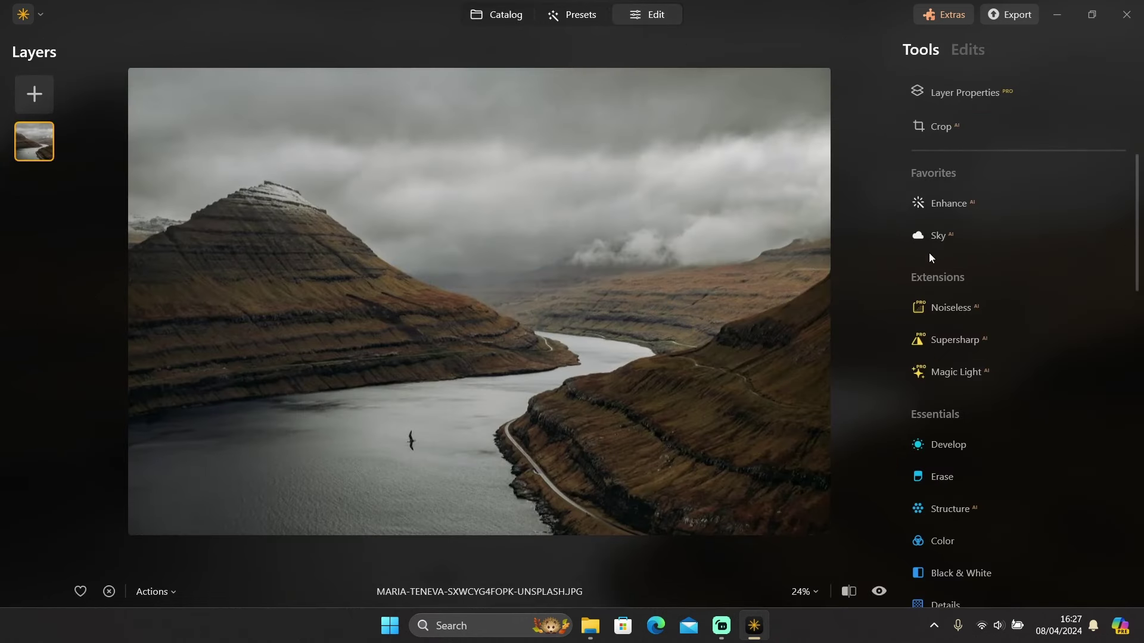
{"action": "scroll", "coordinate": [929, 255], "scroll_direction": "down", "scroll_amount": 8}
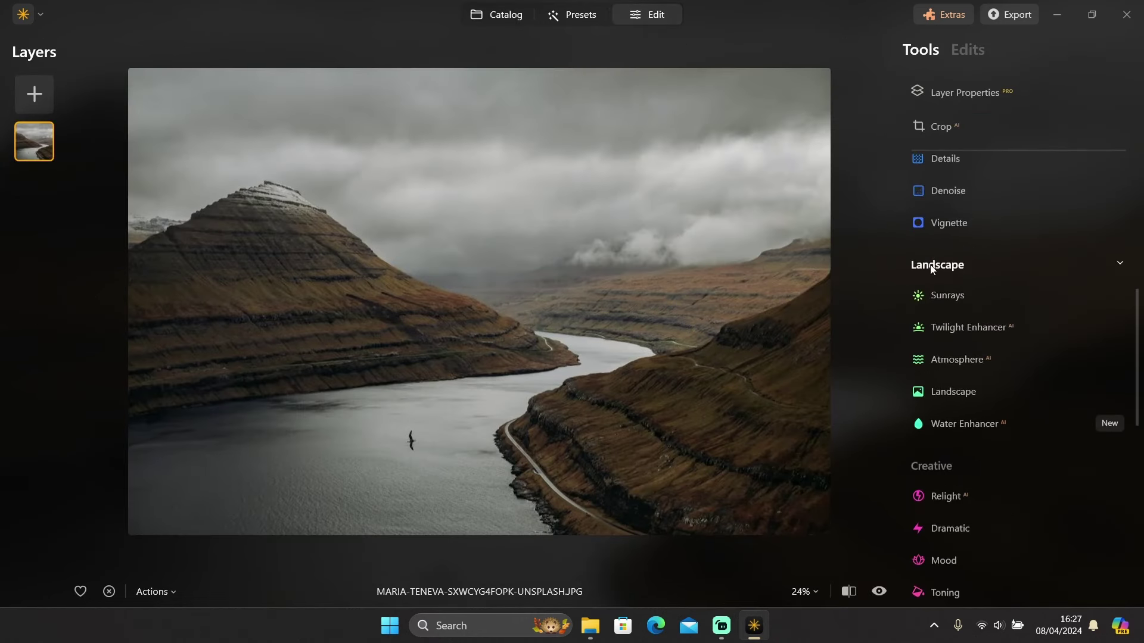
- Apply Water Enhancer at Amount 70, Blue 40, Green 21, Original Color 12, and compare before/after
{"action": "left_click", "coordinate": [964, 425]}
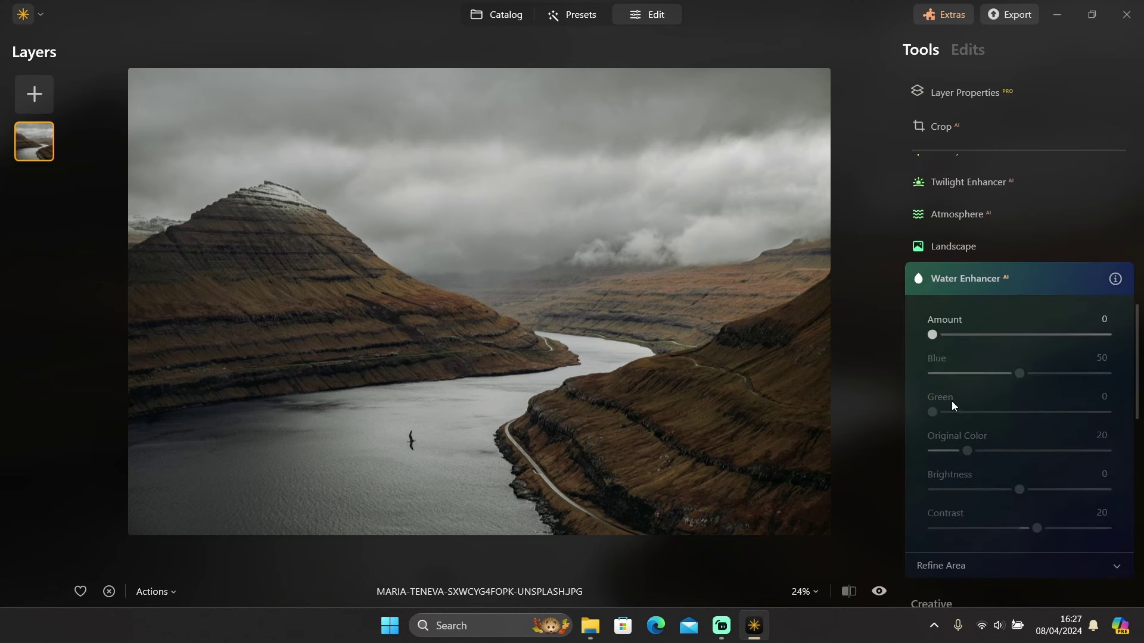
{"action": "left_click_drag", "start_coordinate": [933, 335], "coordinate": [1124, 346]}
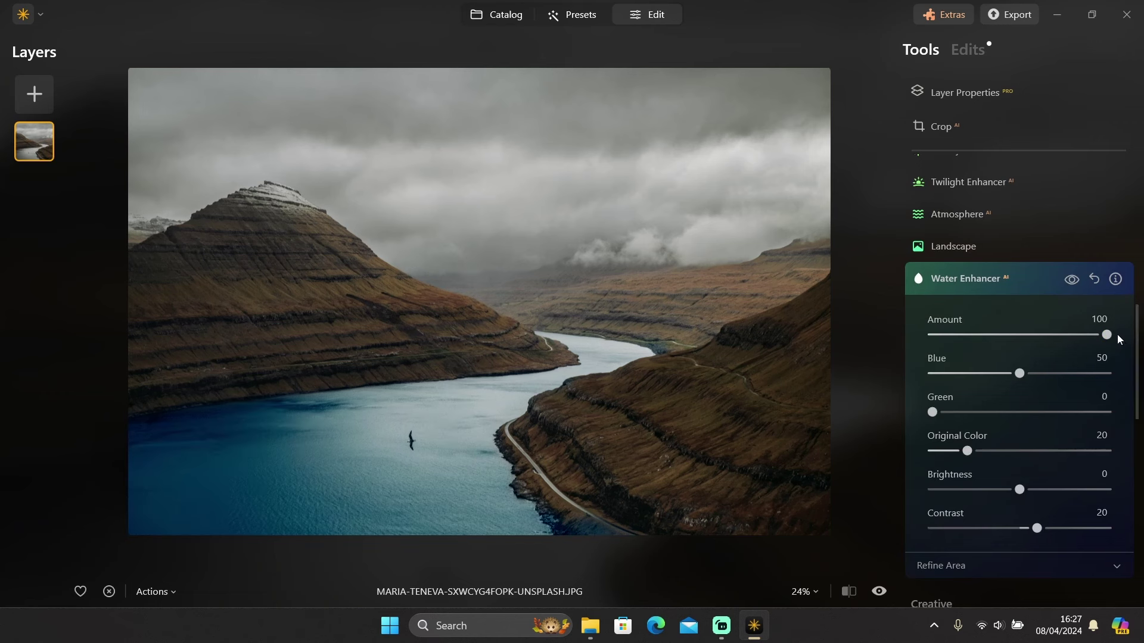
{"action": "left_click_drag", "start_coordinate": [1107, 335], "coordinate": [1057, 336]}
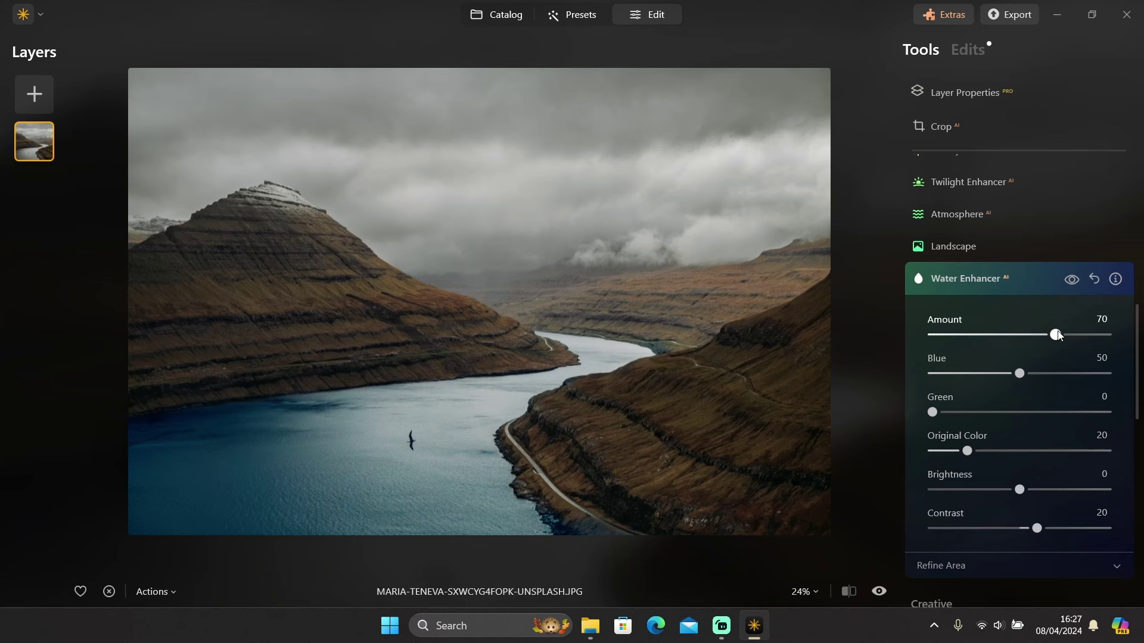
{"action": "left_click", "coordinate": [1021, 375]}
{"action": "left_click_drag", "start_coordinate": [1022, 375], "coordinate": [1006, 373]}
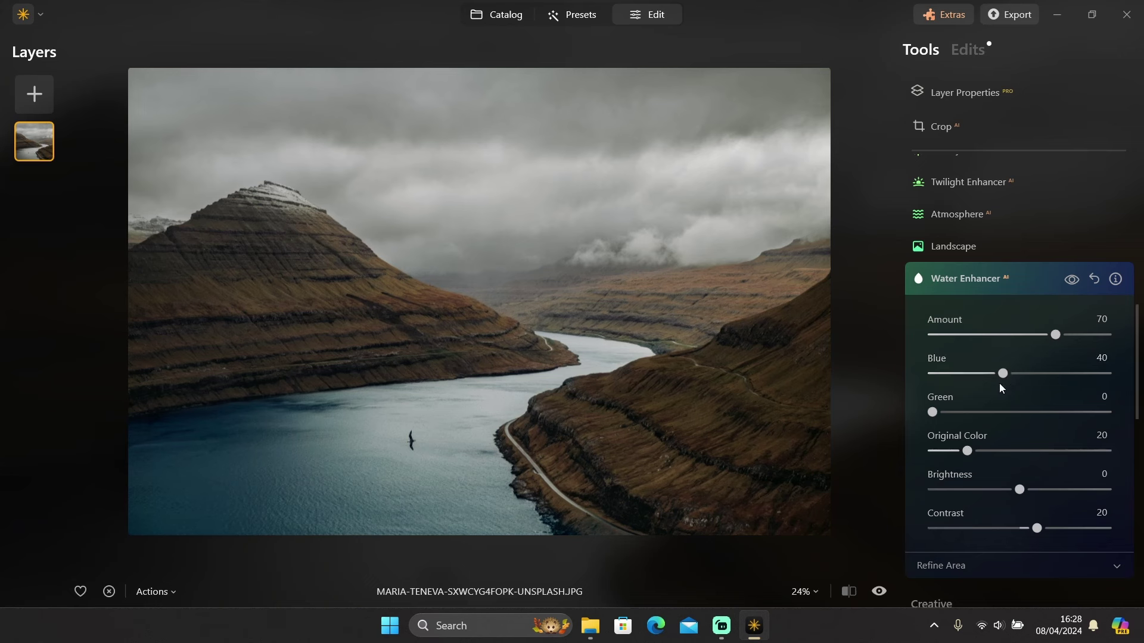
{"action": "left_click_drag", "start_coordinate": [933, 412], "coordinate": [972, 420]}
{"action": "mouse_move", "coordinate": [969, 456]}
{"action": "left_mouse_down"}
{"action": "mouse_move", "coordinate": [1028, 455]}
{"action": "mouse_move", "coordinate": [956, 456]}
{"action": "left_mouse_up"}
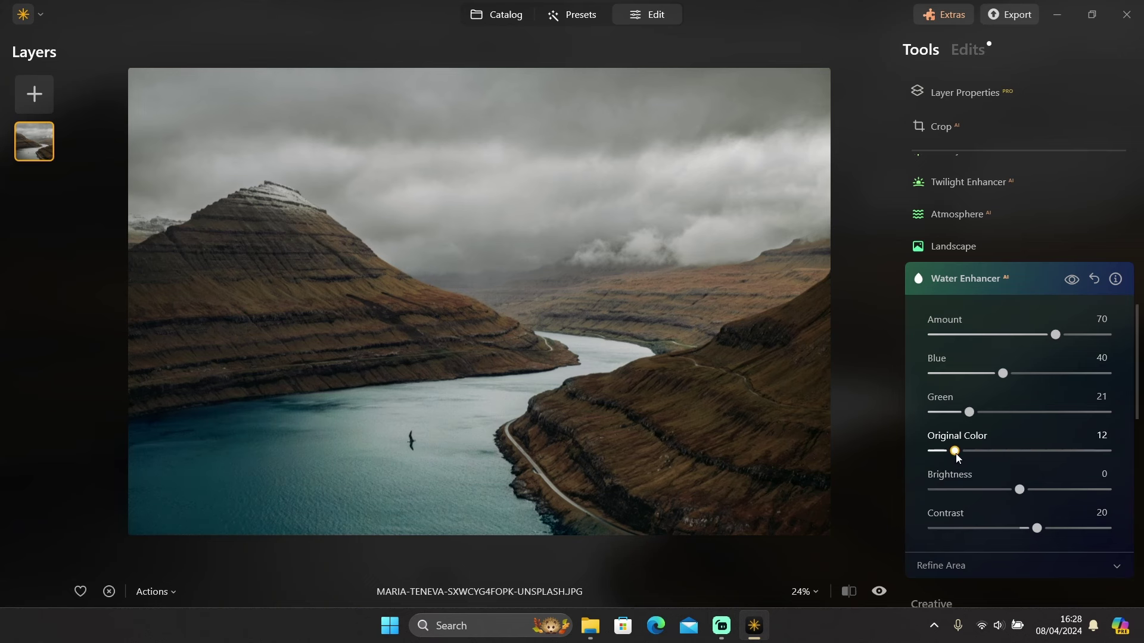
{"action": "left_click", "coordinate": [1071, 281]}
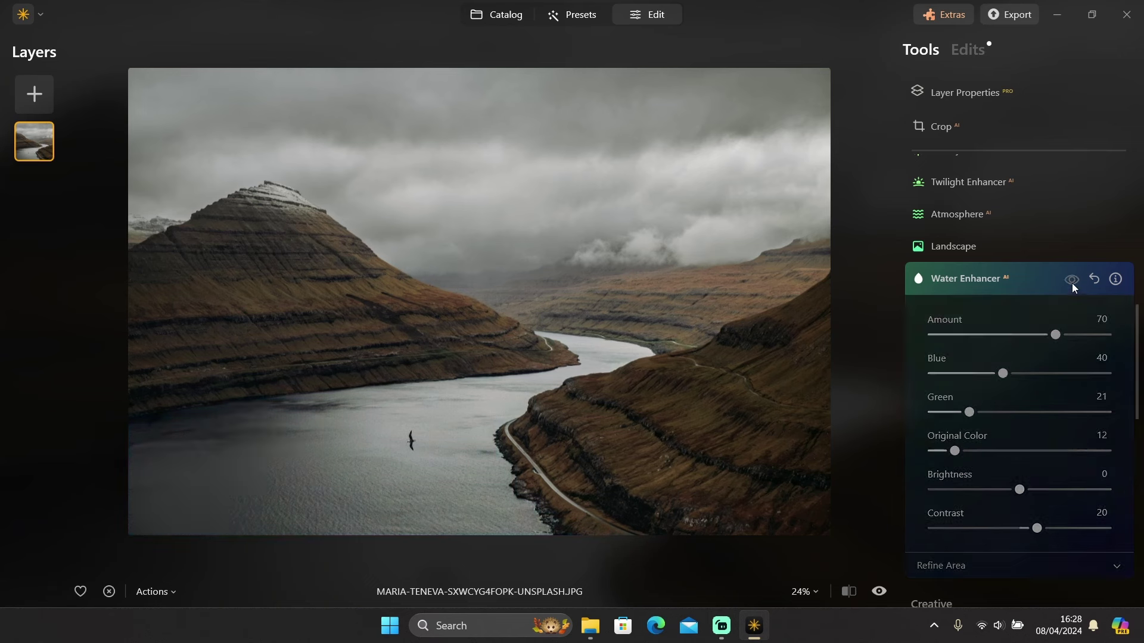
{"action": "left_click", "coordinate": [1072, 281]}
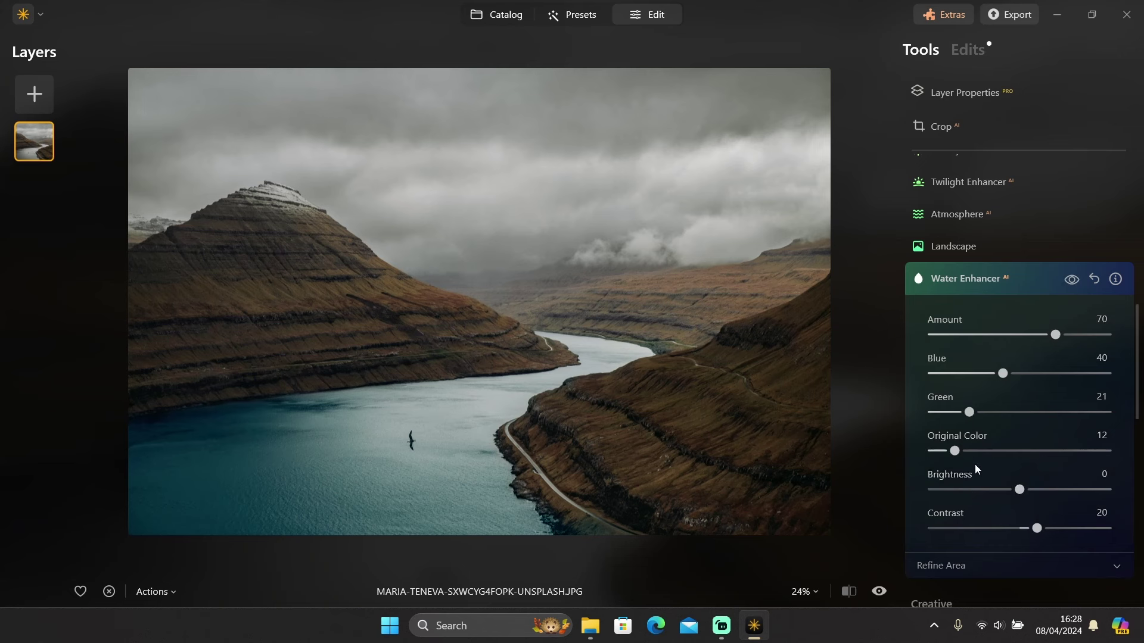
{"action": "mouse_move", "coordinate": [620, 429]}
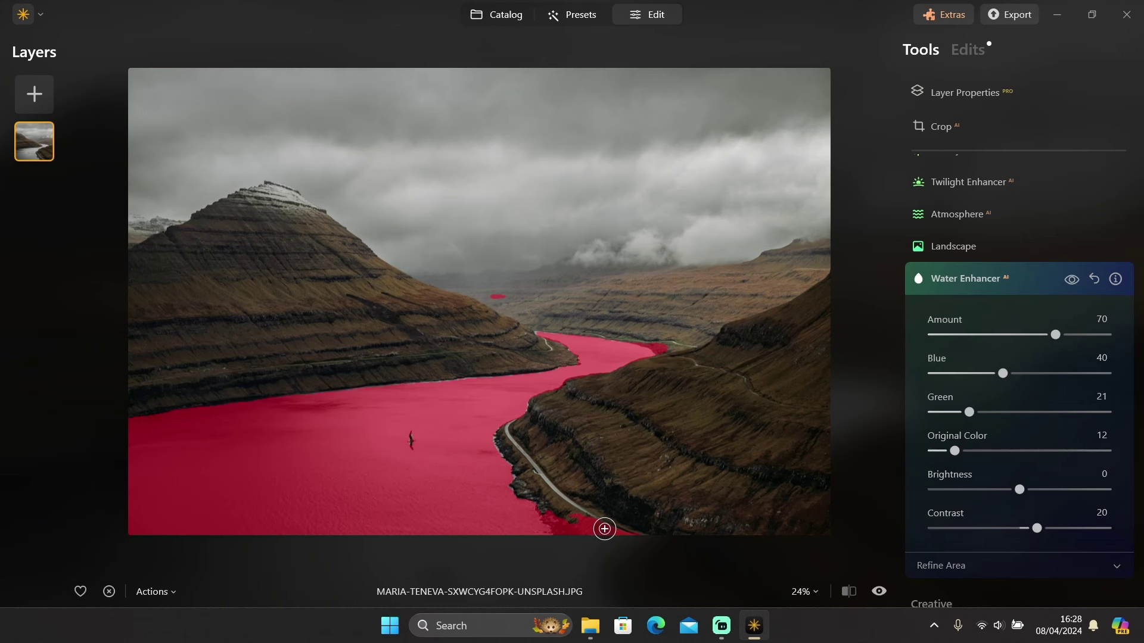
- Erase the stray water-mask patch above the river using Refine Area
{"action": "left_click", "coordinate": [952, 565]}
{"action": "scroll", "coordinate": [960, 443], "scroll_direction": "down", "scroll_amount": 5}
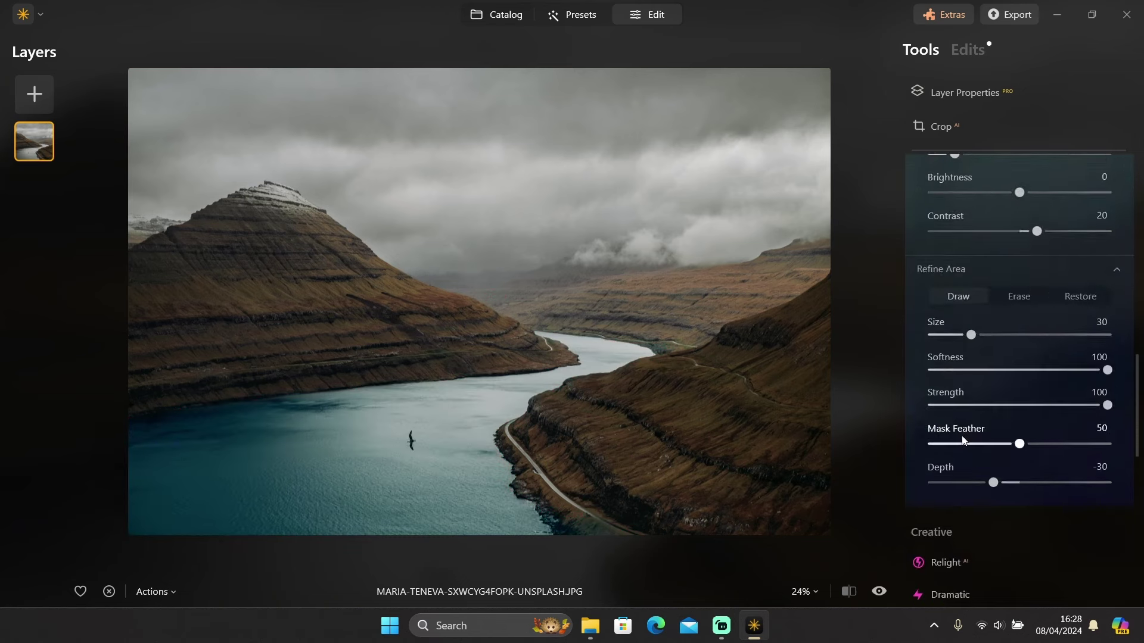
{"action": "scroll", "coordinate": [962, 430], "scroll_direction": "up", "scroll_amount": 1}
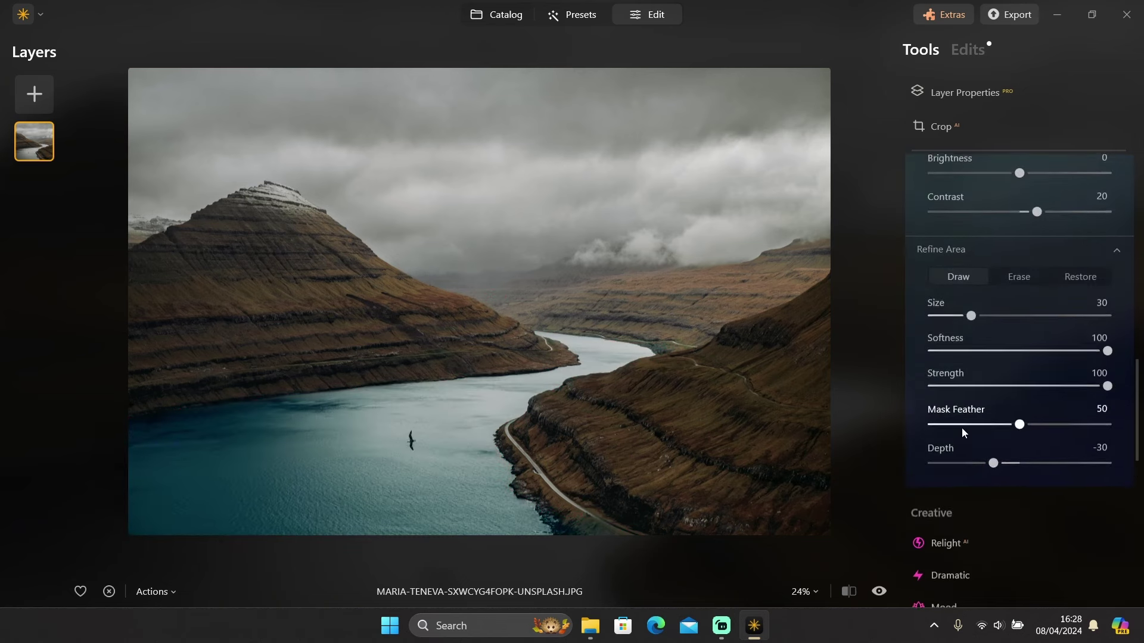
{"action": "left_click", "coordinate": [1018, 277]}
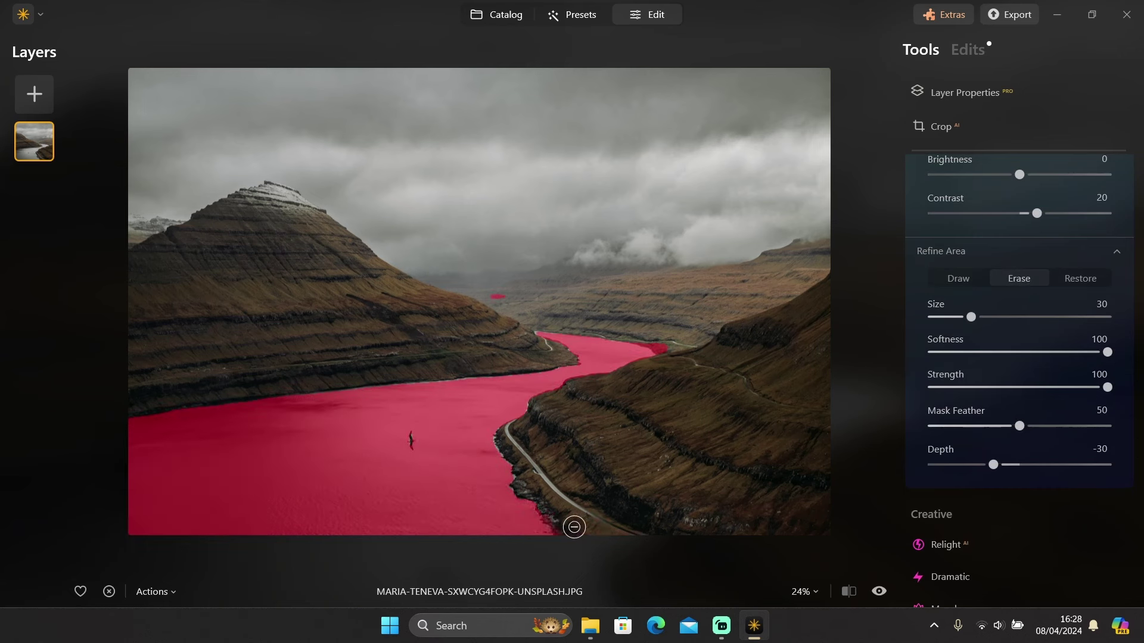
{"action": "left_click_drag", "start_coordinate": [506, 287], "coordinate": [497, 309]}
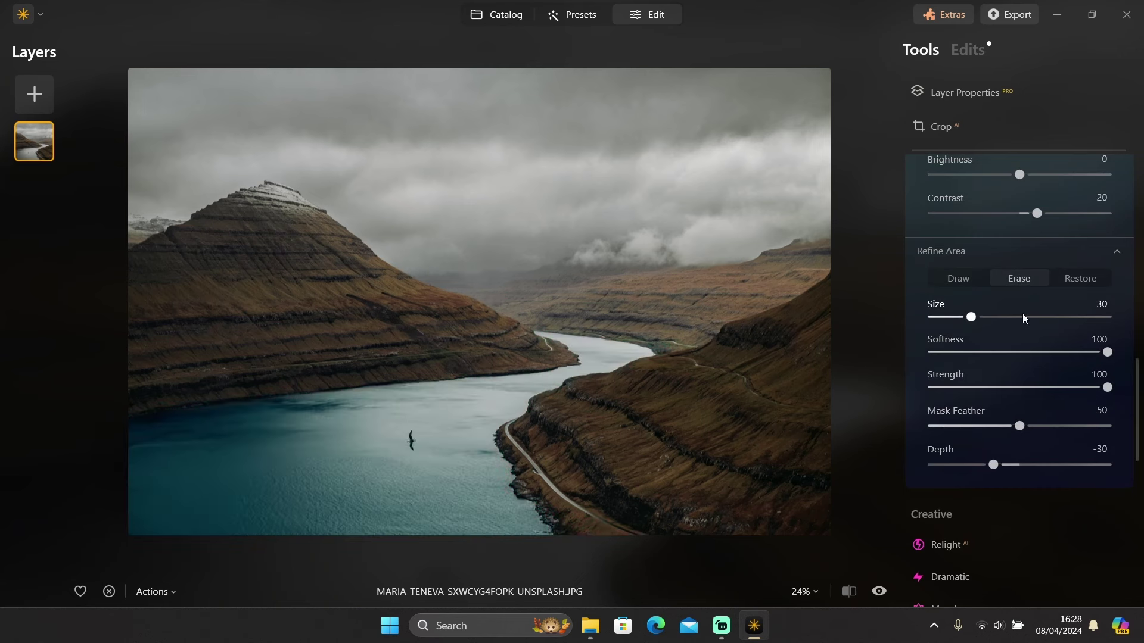
{"action": "scroll", "coordinate": [1022, 314], "scroll_direction": "up", "scroll_amount": 3}
{"action": "scroll", "coordinate": [1000, 305], "scroll_direction": "up", "scroll_amount": 2}
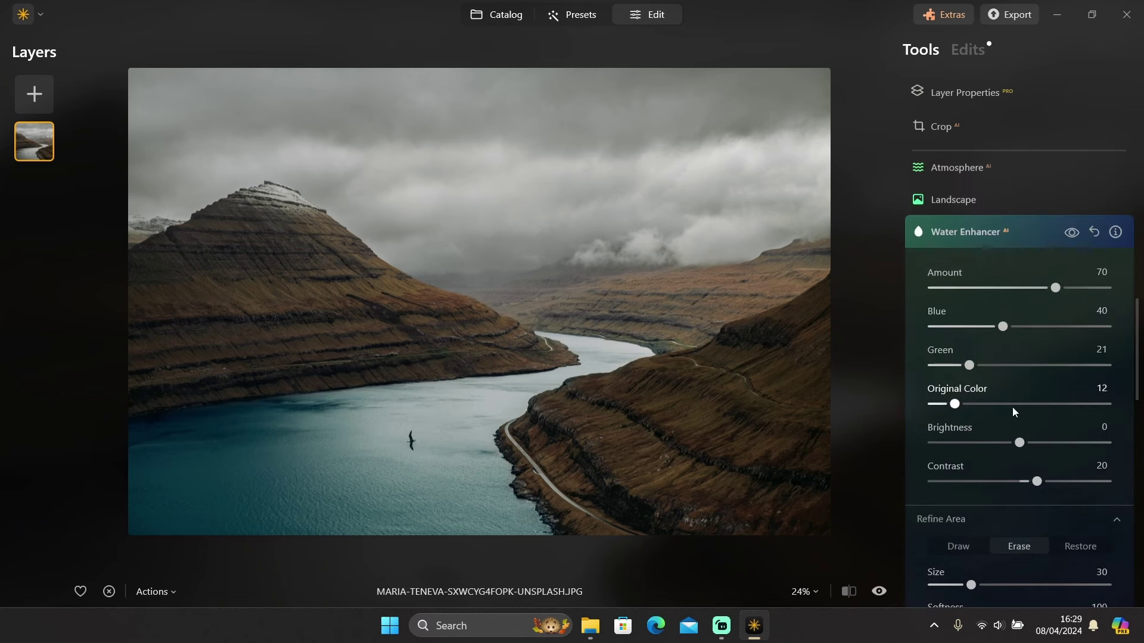
{"action": "left_click", "coordinate": [971, 519]}
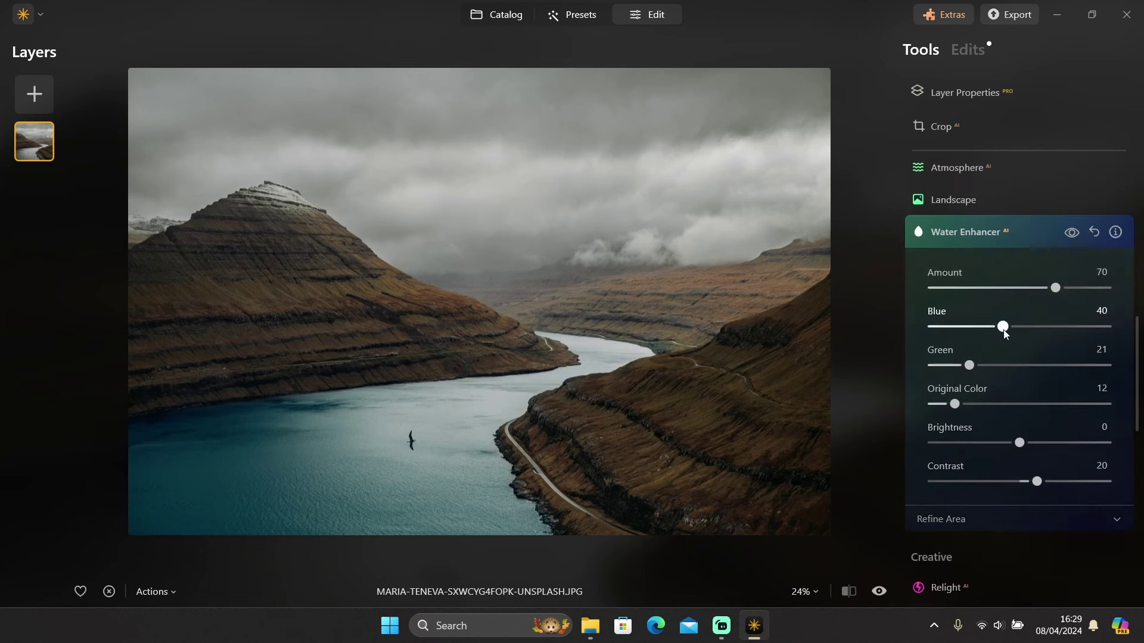
- Raise the water's Blue to 51 and compare with the effect off
{"action": "left_click_drag", "start_coordinate": [1003, 327], "coordinate": [1023, 330]}
{"action": "left_click", "coordinate": [1070, 236]}
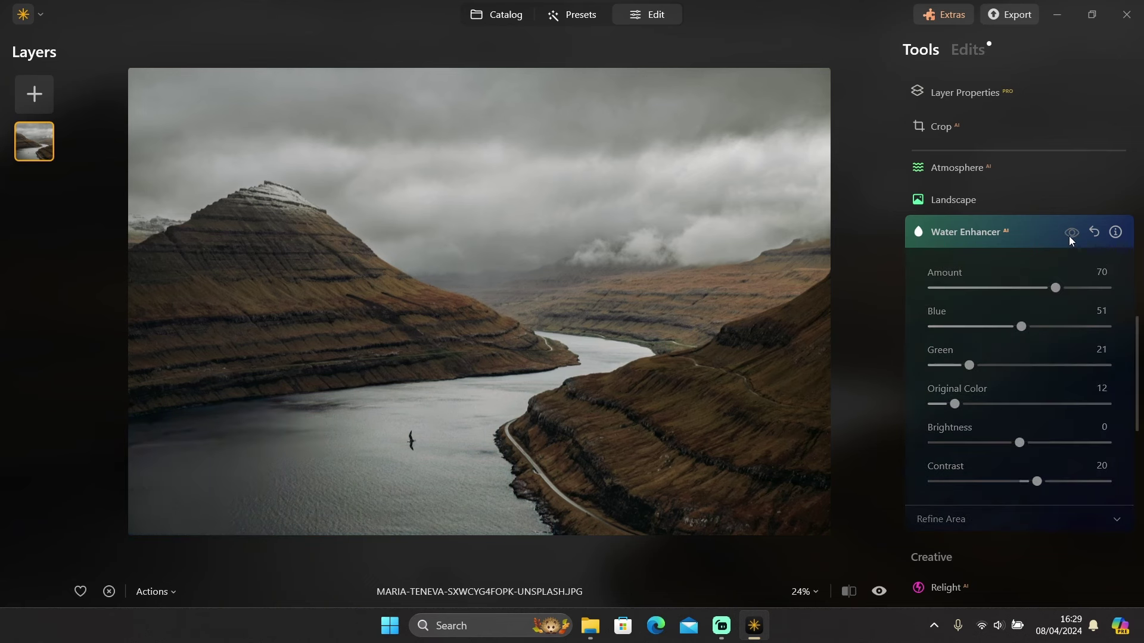
{"action": "left_click", "coordinate": [1070, 234]}
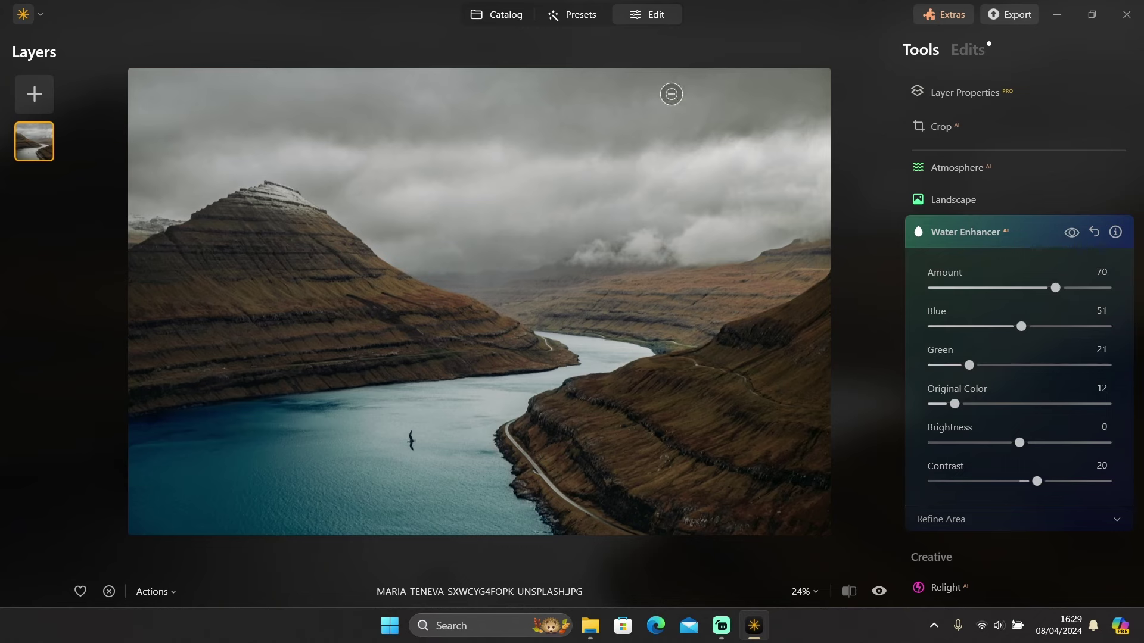
- Open the aerial green coast photo from the catalog for editing
{"action": "left_click", "coordinate": [495, 15]}
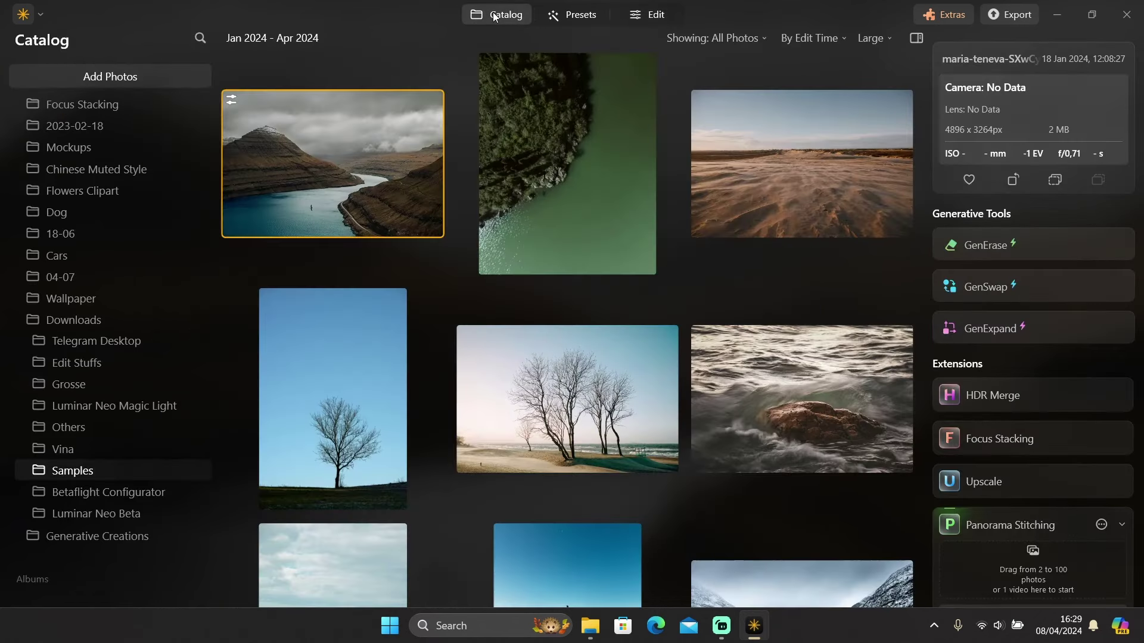
{"action": "left_click", "coordinate": [572, 202]}
{"action": "double_click", "coordinate": [572, 201]}
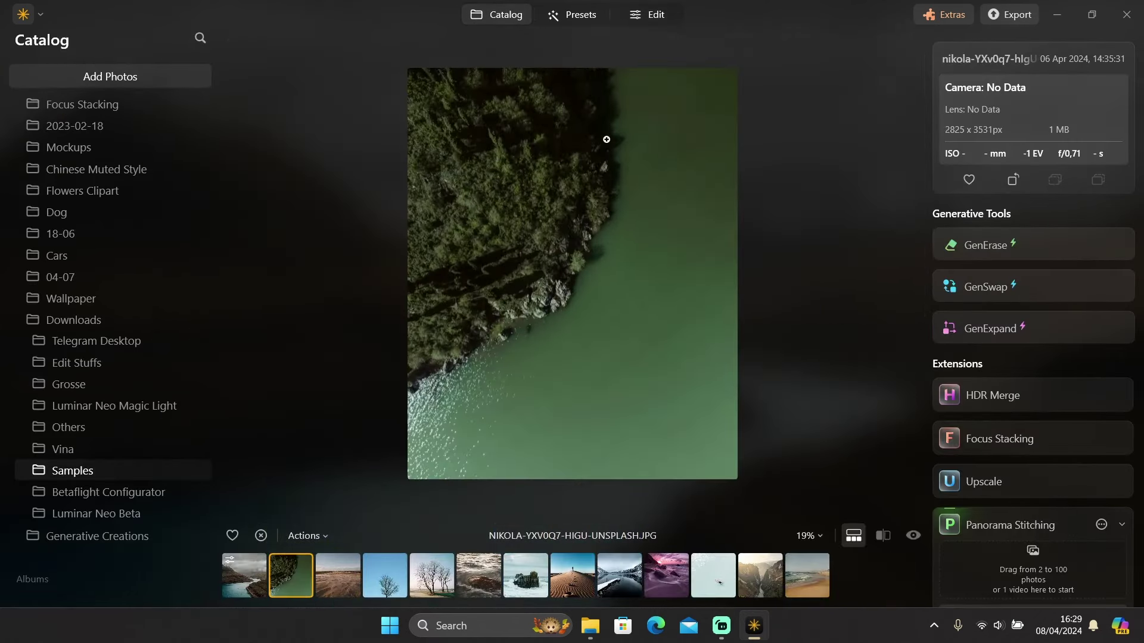
{"action": "left_click", "coordinate": [644, 13]}
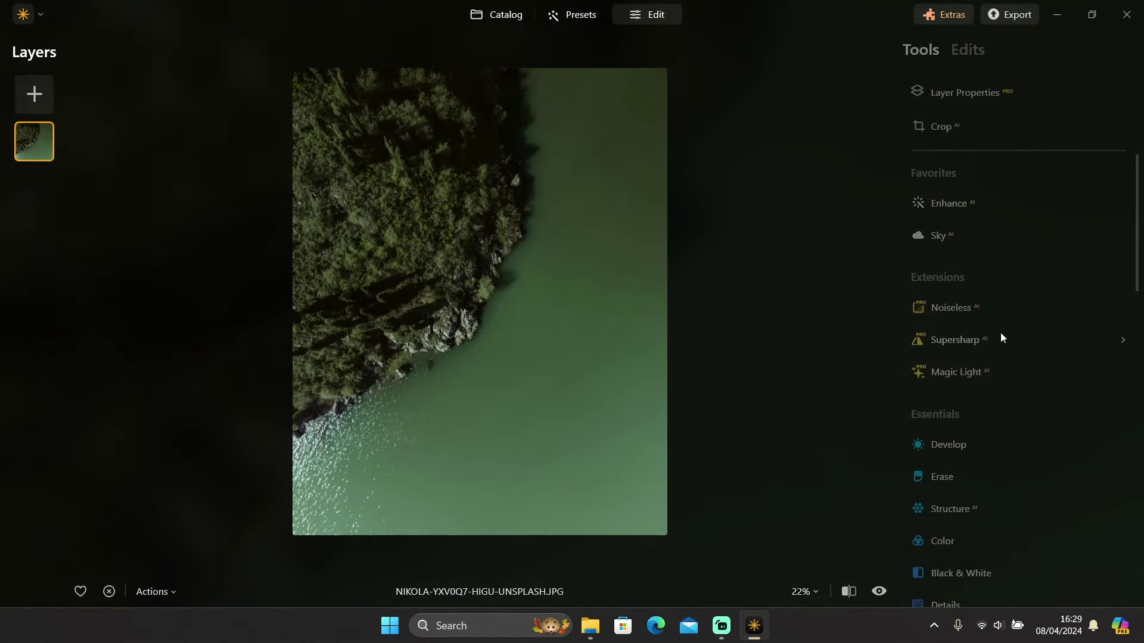
{"action": "scroll", "coordinate": [999, 335], "scroll_direction": "down", "scroll_amount": 5}
{"action": "scroll", "coordinate": [1000, 332], "scroll_direction": "down", "scroll_amount": 1}
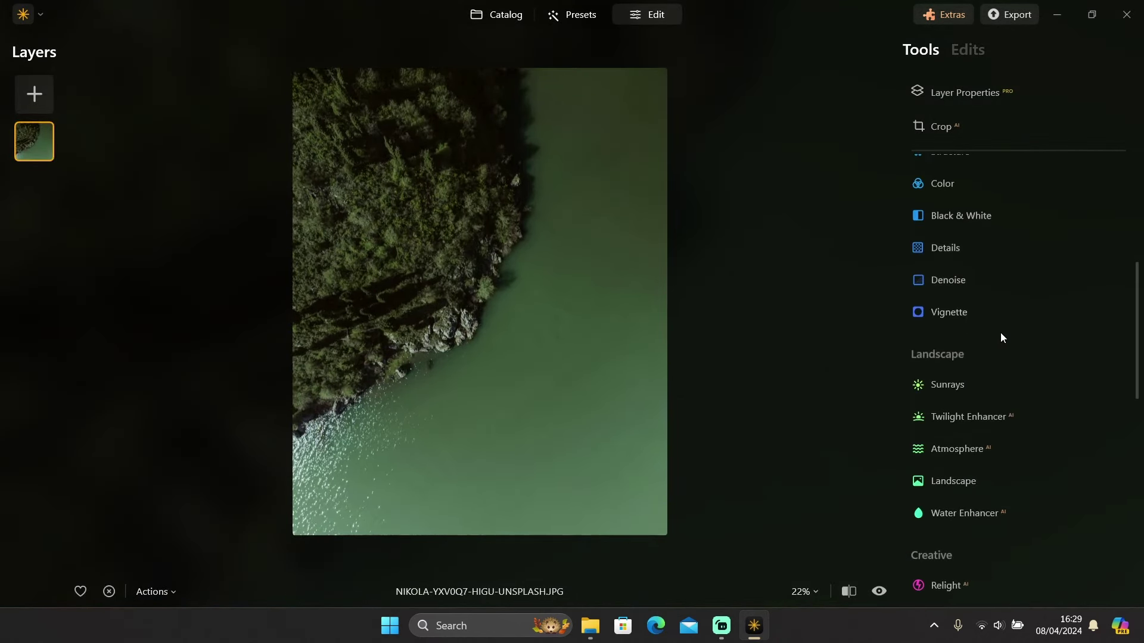
- Apply Water Enhancer at Amount 100 and trim the water mask along the shoreline
{"action": "left_click", "coordinate": [964, 513]}
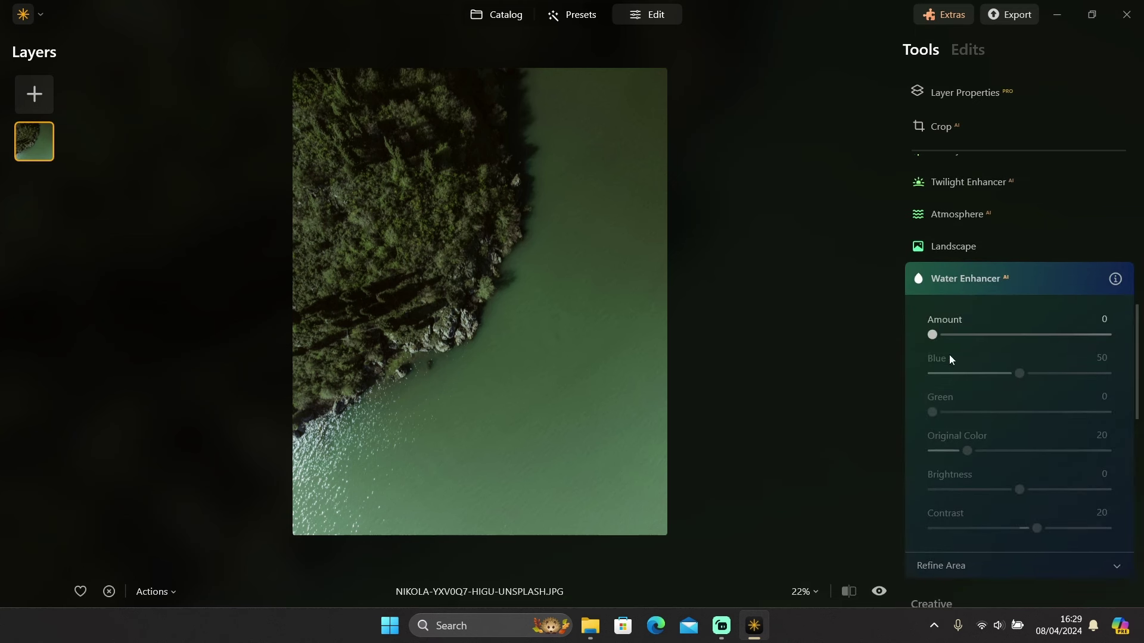
{"action": "left_click_drag", "start_coordinate": [932, 335], "coordinate": [1106, 338]}
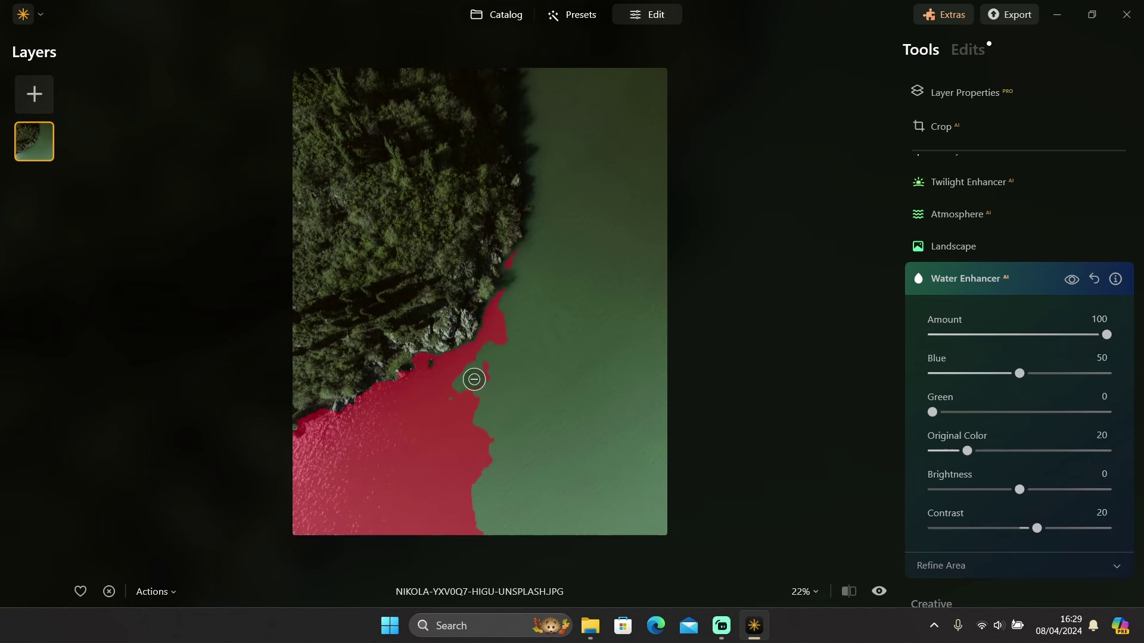
{"action": "left_click_drag", "start_coordinate": [475, 380], "coordinate": [483, 473]}
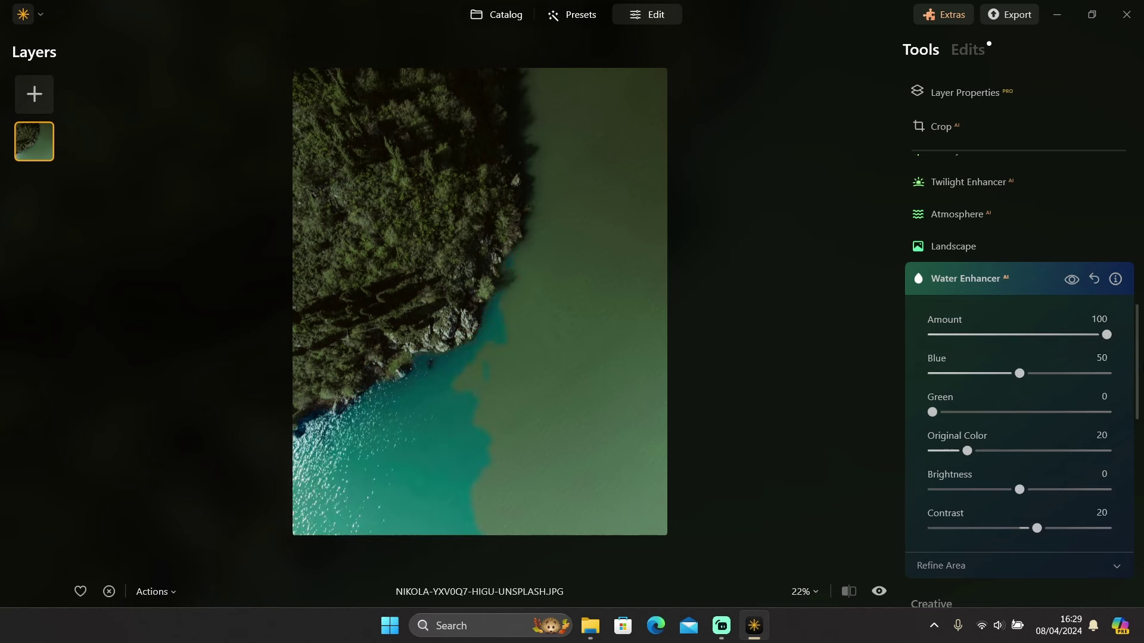
{"action": "scroll", "coordinate": [1042, 412], "scroll_direction": "down", "scroll_amount": 3}
- Paint the open green water and shoreline edge into the water mask
{"action": "left_click", "coordinate": [959, 476]}
{"action": "scroll", "coordinate": [968, 434], "scroll_direction": "down", "scroll_amount": 4}
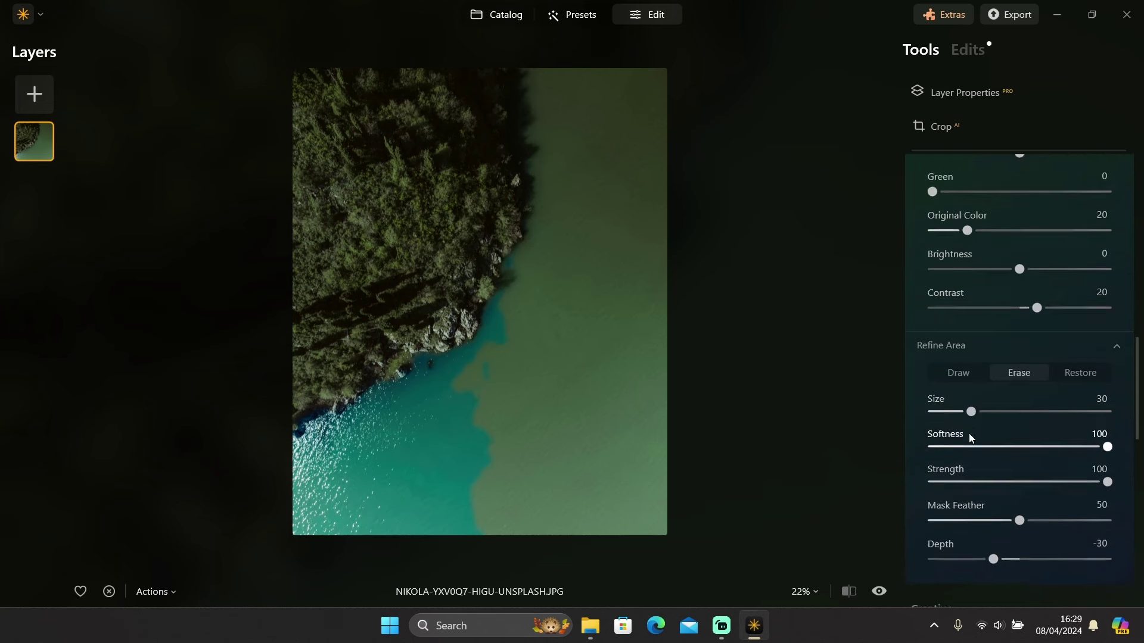
{"action": "left_click", "coordinate": [960, 278]}
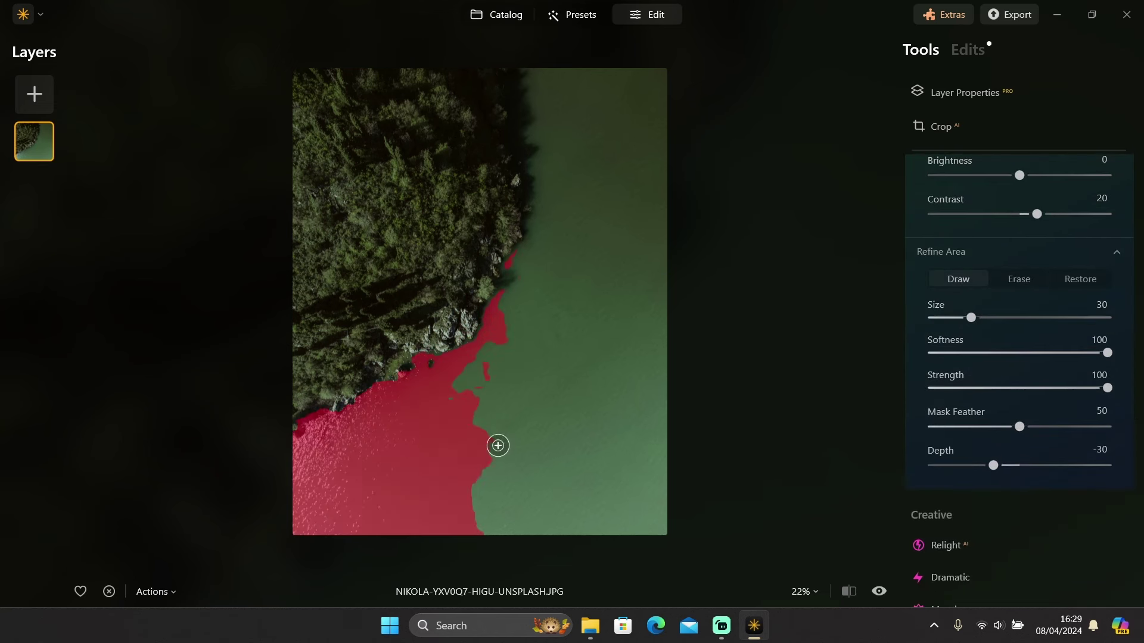
{"action": "scroll", "coordinate": [499, 470], "scroll_direction": "up", "scroll_amount": 8}
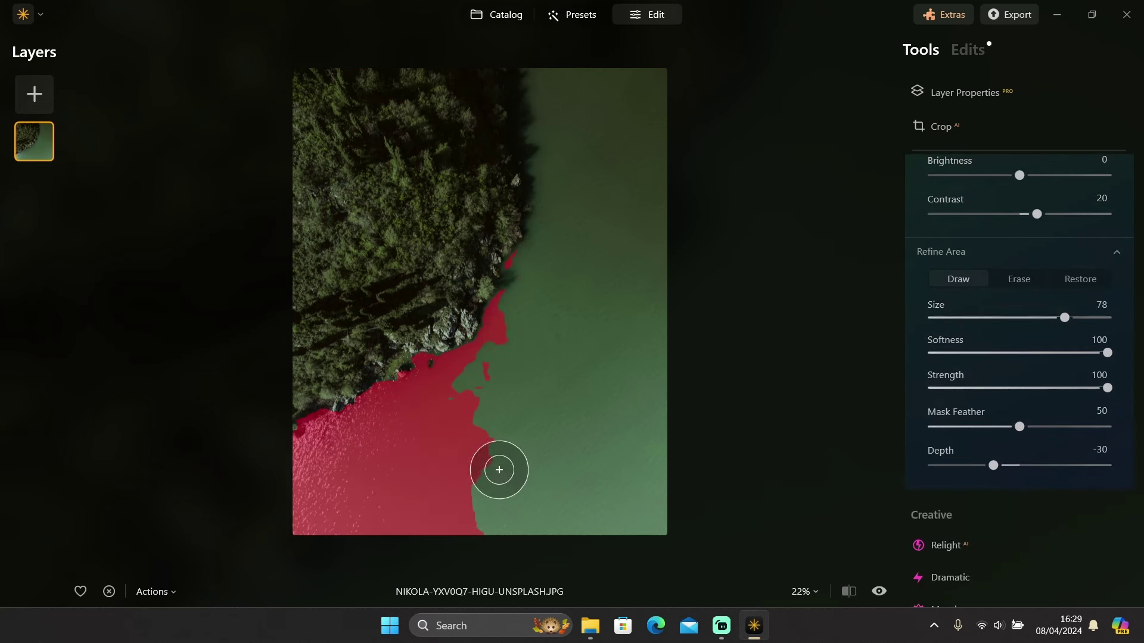
{"action": "mouse_move", "coordinate": [501, 467]}
{"action": "left_mouse_down"}
{"action": "mouse_move", "coordinate": [462, 518]}
{"action": "mouse_move", "coordinate": [494, 479]}
{"action": "mouse_move", "coordinate": [632, 514]}
{"action": "mouse_move", "coordinate": [674, 499]}
{"action": "mouse_move", "coordinate": [656, 68]}
{"action": "mouse_move", "coordinate": [600, 417]}
{"action": "mouse_move", "coordinate": [602, 103]}
{"action": "mouse_move", "coordinate": [537, 423]}
{"action": "mouse_move", "coordinate": [517, 397]}
{"action": "mouse_move", "coordinate": [465, 394]}
{"action": "mouse_move", "coordinate": [540, 344]}
{"action": "mouse_move", "coordinate": [471, 386]}
{"action": "mouse_move", "coordinate": [501, 388]}
{"action": "left_mouse_up"}
{"action": "scroll", "coordinate": [515, 334], "scroll_direction": "down", "scroll_amount": 8}
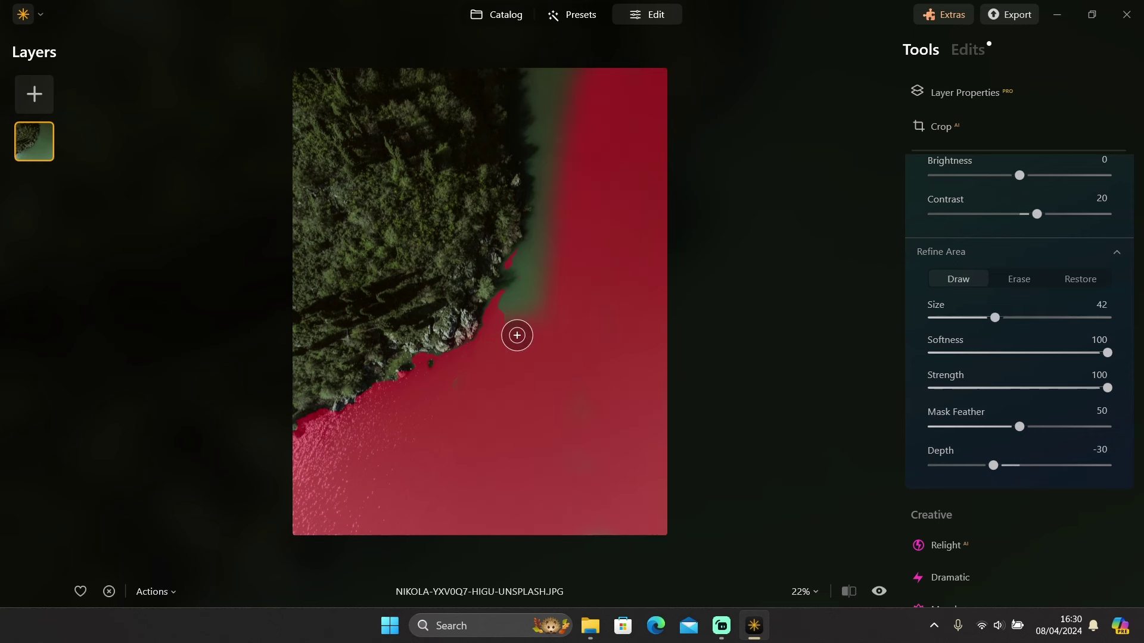
{"action": "mouse_move", "coordinate": [504, 312]}
{"action": "left_mouse_down"}
{"action": "mouse_move", "coordinate": [546, 288]}
{"action": "mouse_move", "coordinate": [533, 271]}
{"action": "mouse_move", "coordinate": [507, 308]}
{"action": "mouse_move", "coordinate": [555, 261]}
{"action": "mouse_move", "coordinate": [580, 196]}
{"action": "mouse_move", "coordinate": [578, 99]}
{"action": "left_mouse_up"}
{"action": "scroll", "coordinate": [578, 99], "scroll_direction": "up", "scroll_amount": 4}
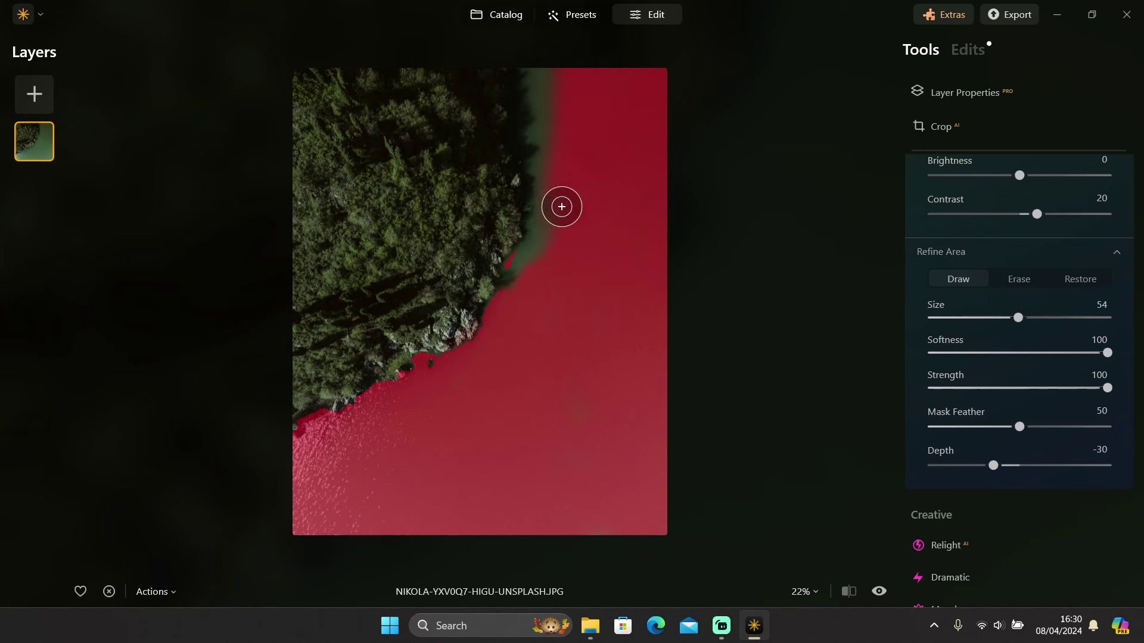
{"action": "mouse_move", "coordinate": [552, 86]}
{"action": "left_mouse_down"}
{"action": "mouse_move", "coordinate": [555, 215]}
{"action": "mouse_move", "coordinate": [532, 270]}
{"action": "mouse_move", "coordinate": [552, 326]}
{"action": "left_mouse_up"}
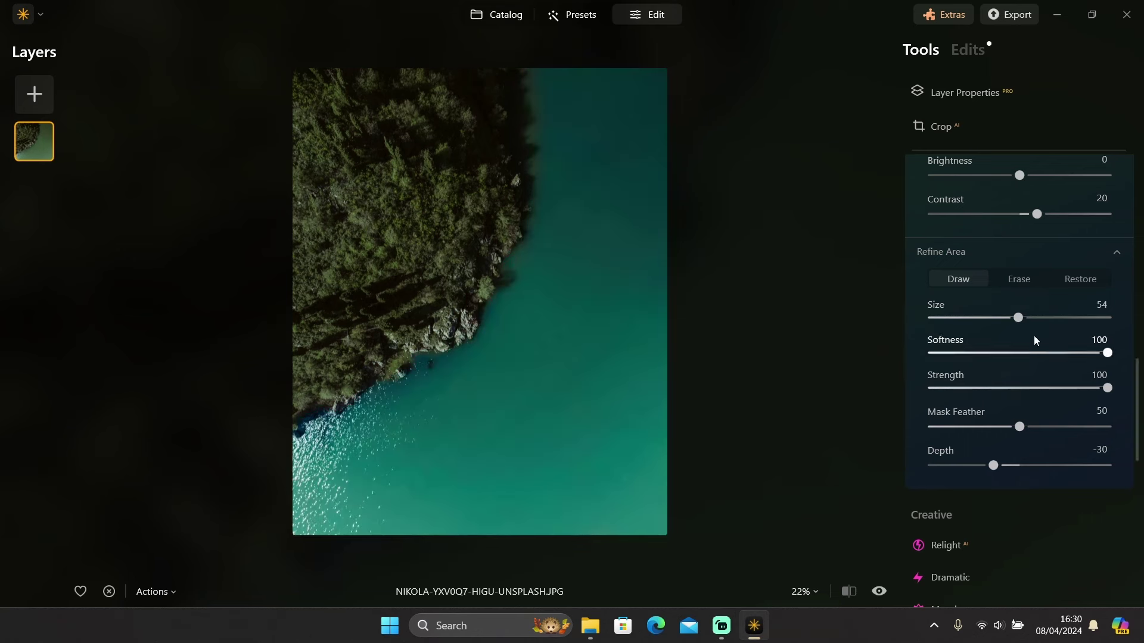
{"action": "left_click", "coordinate": [1003, 262]}
- Raise the water's Blue to 60 and compare the teal result with the effect off
{"action": "scroll", "coordinate": [1016, 298], "scroll_direction": "up", "scroll_amount": 5}
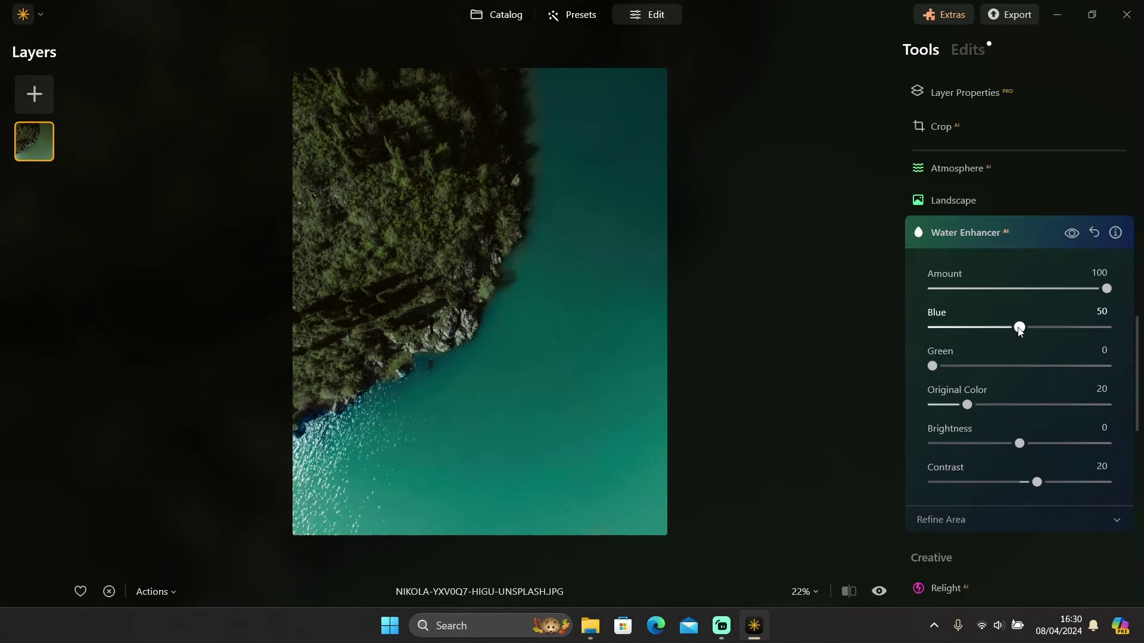
{"action": "left_click_drag", "start_coordinate": [1020, 331], "coordinate": [1039, 338]}
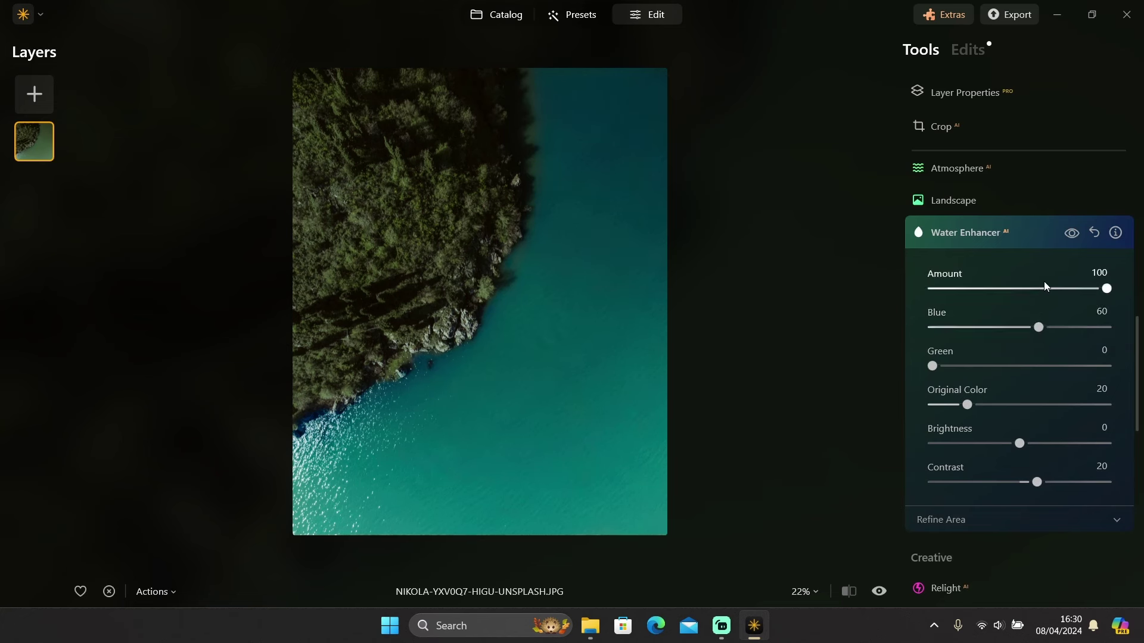
{"action": "left_click", "coordinate": [1067, 236]}
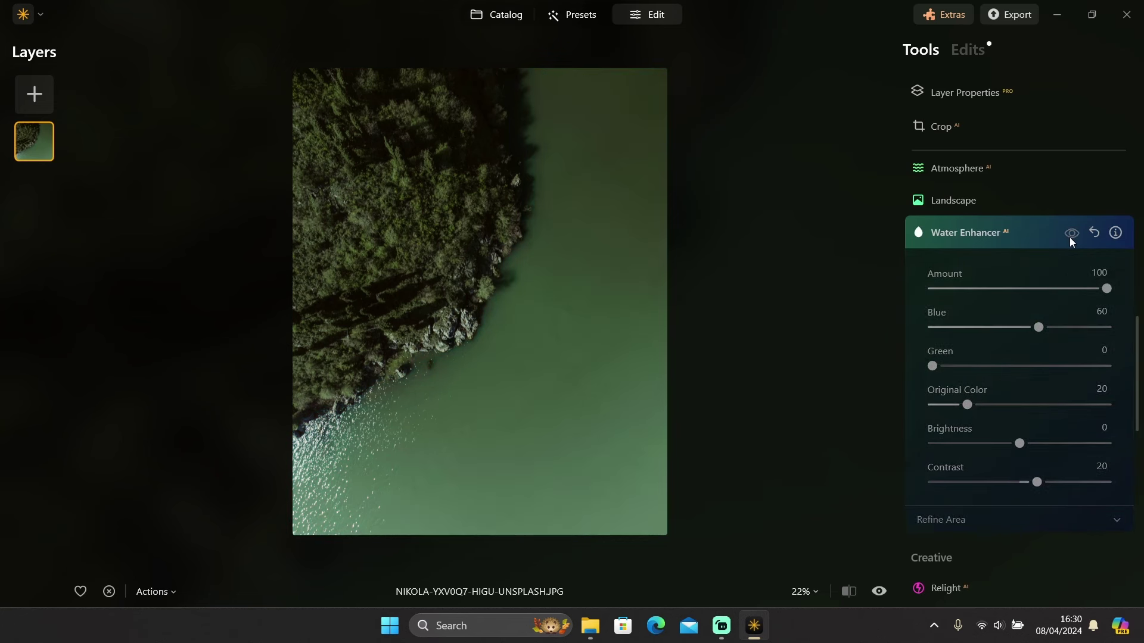
{"action": "left_click", "coordinate": [1070, 237]}
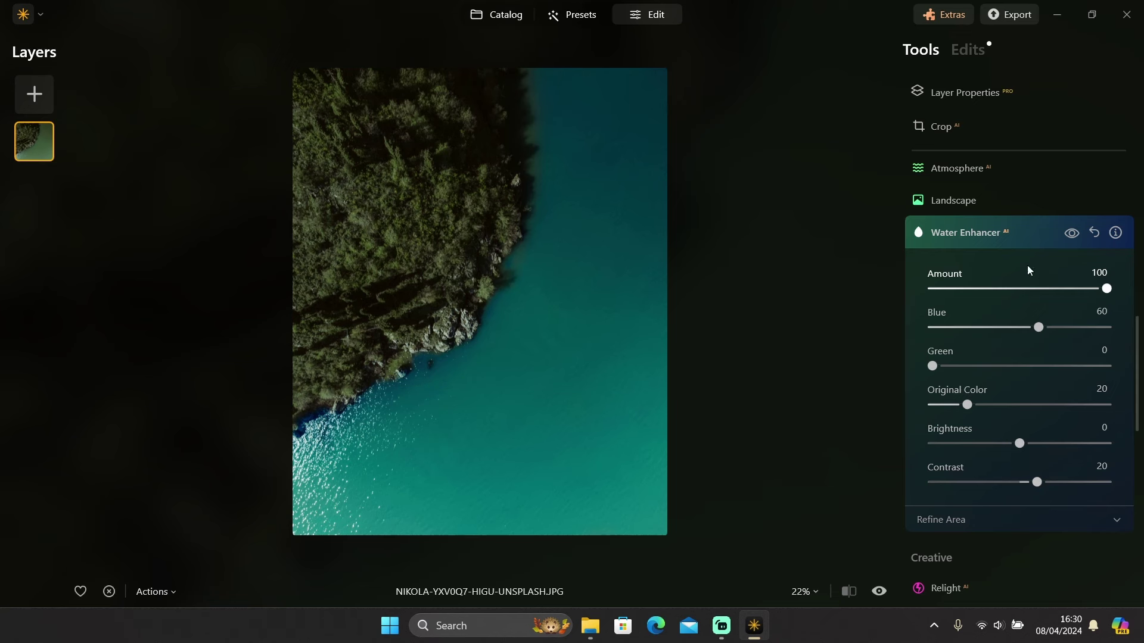
{"action": "scroll", "coordinate": [998, 259], "scroll_direction": "up", "scroll_amount": 2}
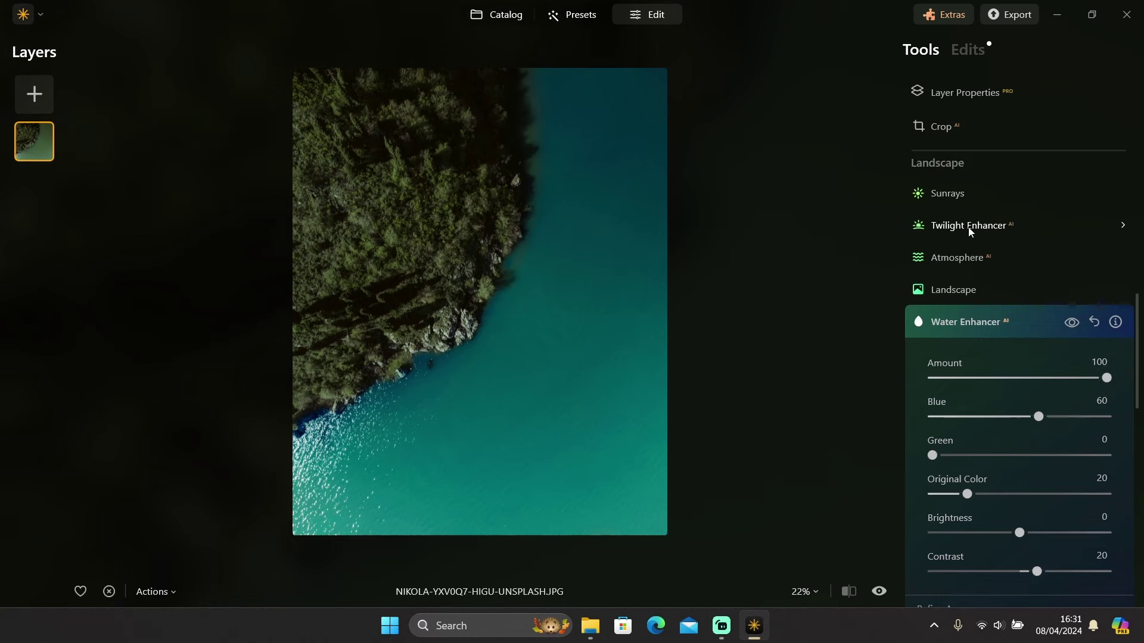
{"action": "left_click", "coordinate": [499, 13]}
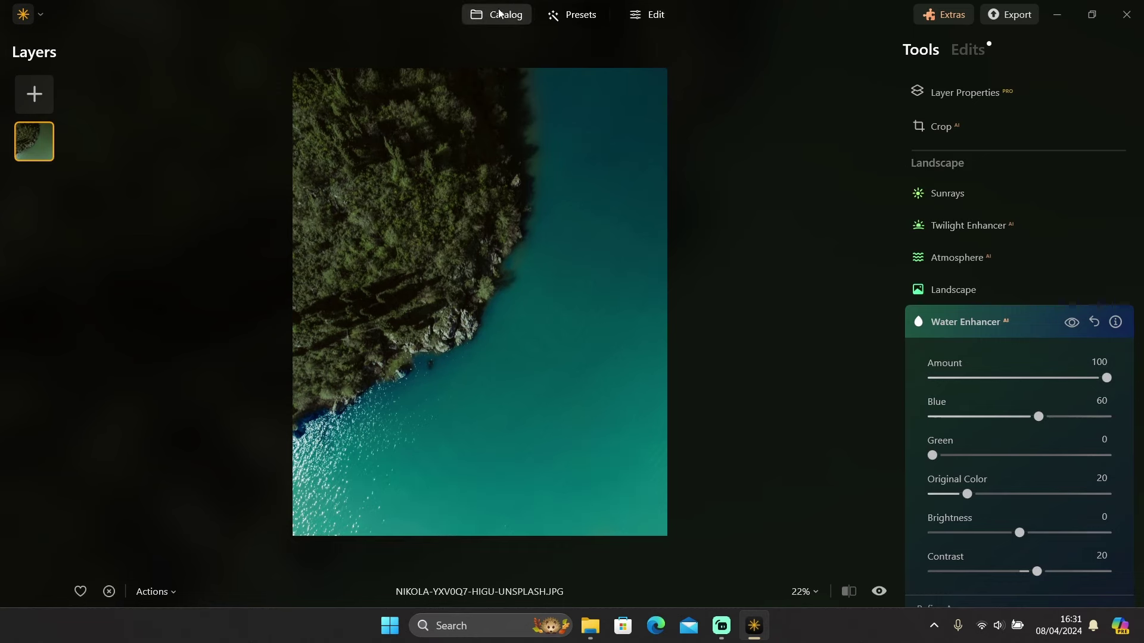
- Find the windswept desert dunes photo in the catalog and open it in Edit
{"action": "scroll", "coordinate": [577, 291], "scroll_direction": "down", "scroll_amount": 4}
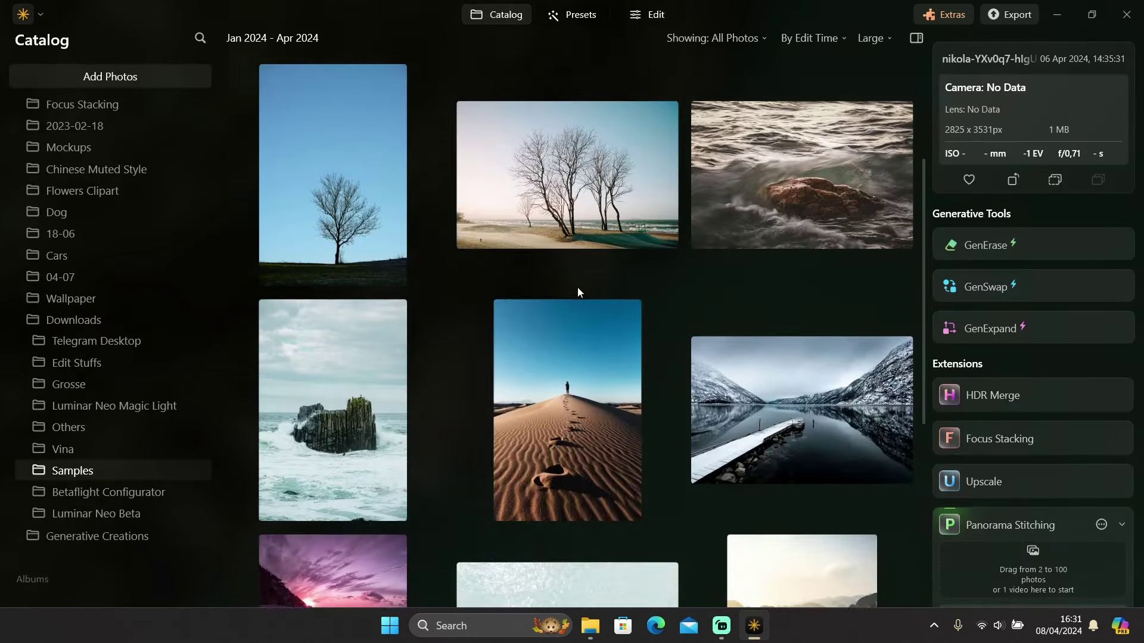
{"action": "scroll", "coordinate": [577, 289], "scroll_direction": "down", "scroll_amount": 7}
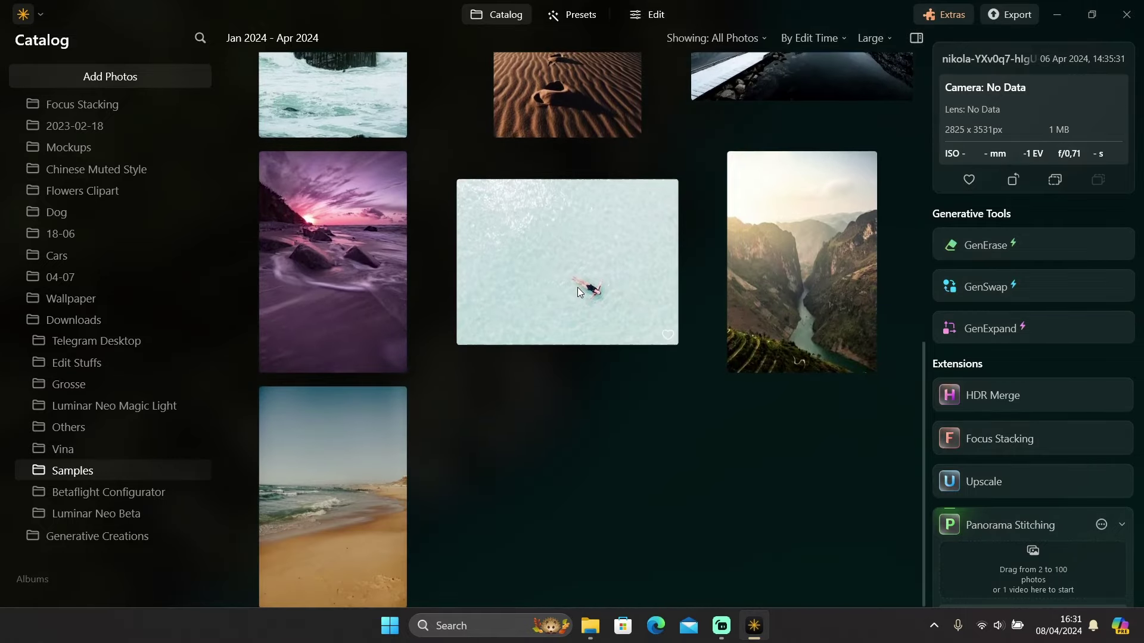
{"action": "scroll", "coordinate": [577, 292], "scroll_direction": "up", "scroll_amount": 10}
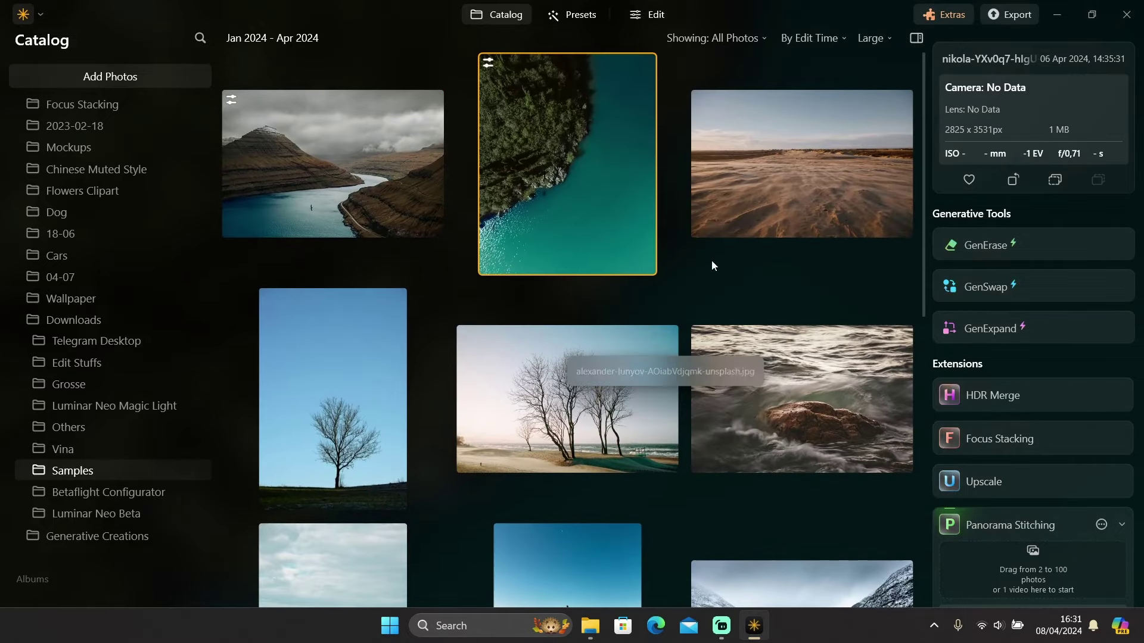
{"action": "left_click", "coordinate": [804, 187]}
{"action": "left_click", "coordinate": [650, 17]}
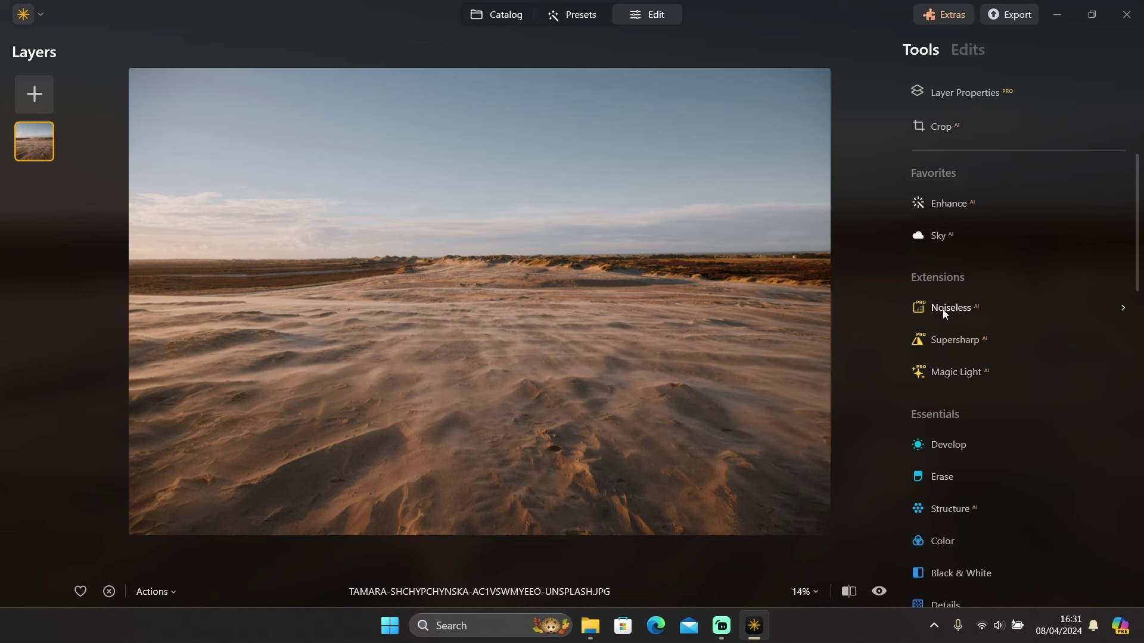
- Apply Twilight Enhancer to the dunes at full strength, then ease Amount back to 82
{"action": "scroll", "coordinate": [949, 317], "scroll_direction": "down", "scroll_amount": 15}
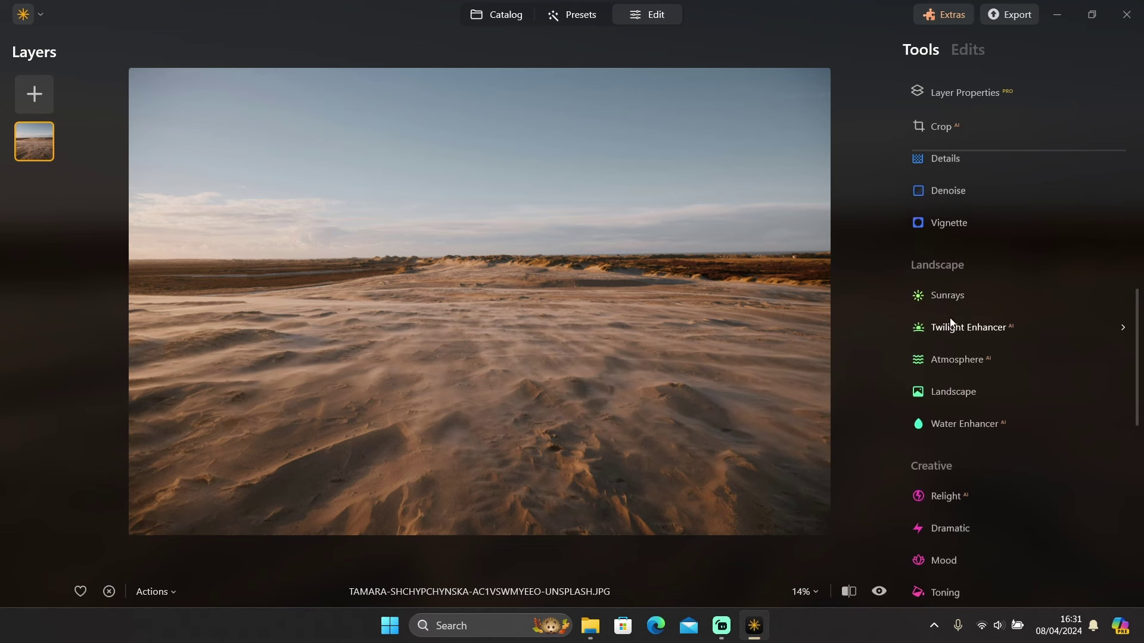
{"action": "left_click", "coordinate": [951, 326]}
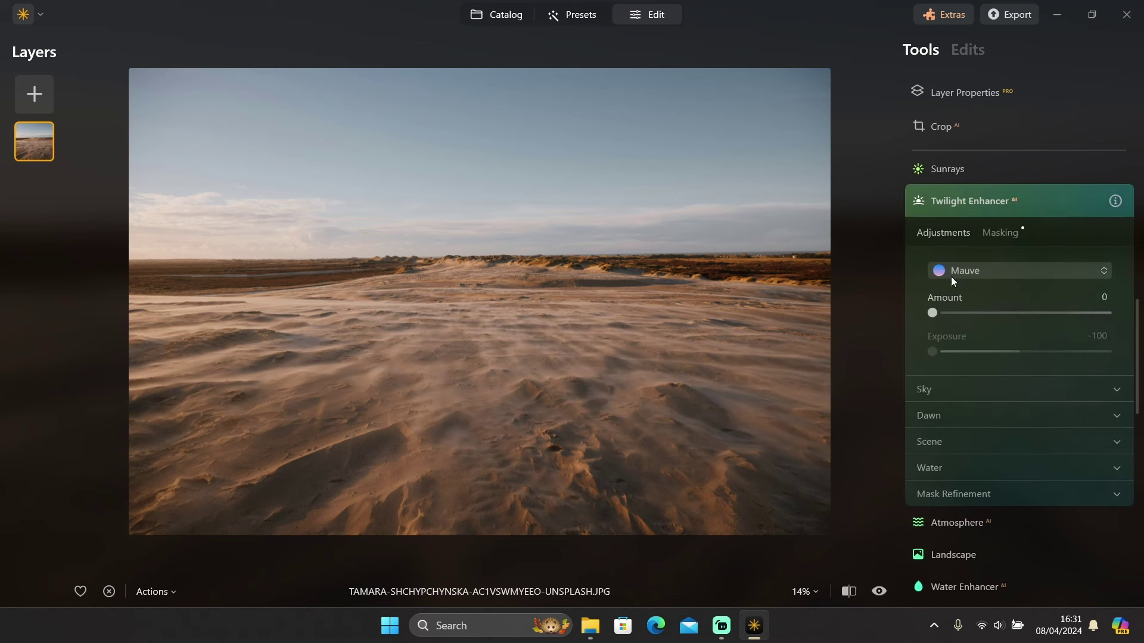
{"action": "left_click_drag", "start_coordinate": [934, 315], "coordinate": [1120, 322]}
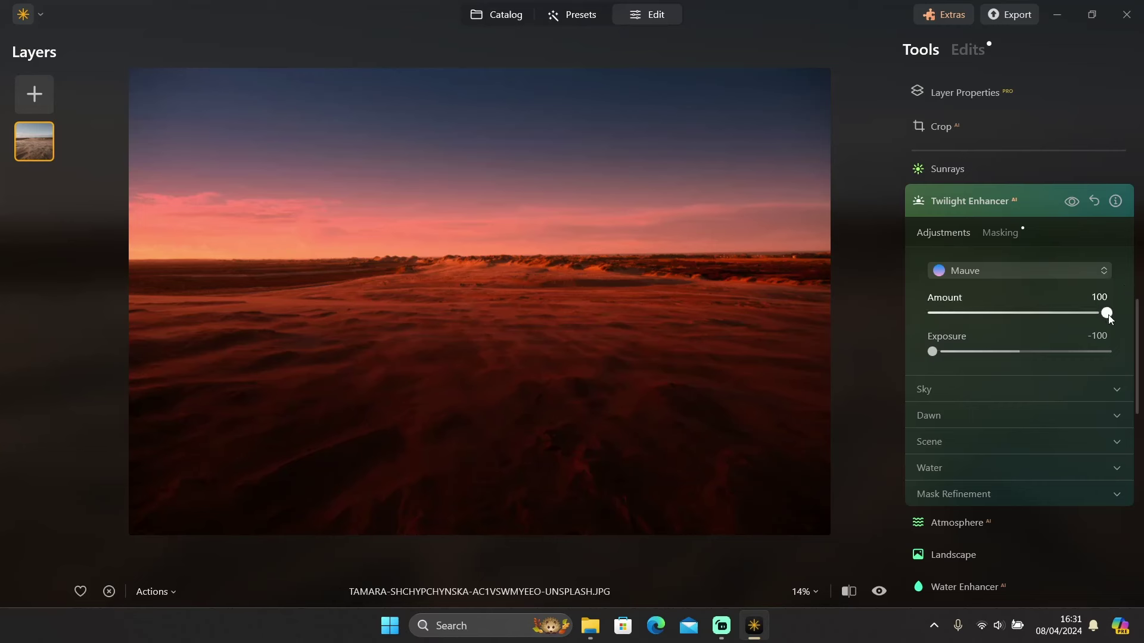
{"action": "left_click_drag", "start_coordinate": [1107, 313], "coordinate": [1077, 313]}
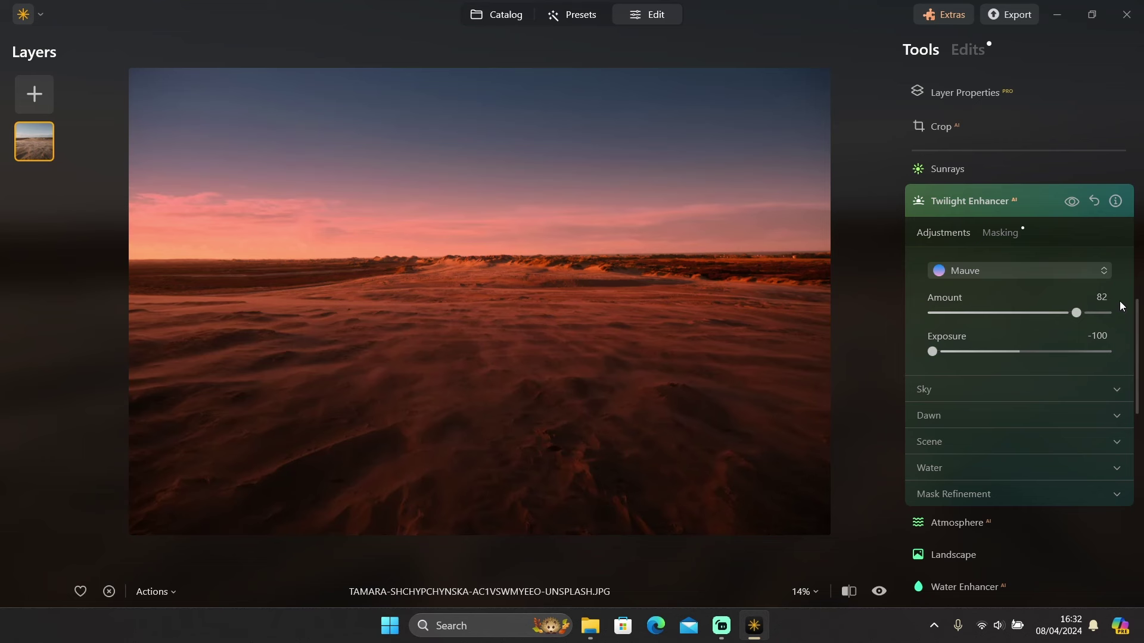
{"action": "scroll", "coordinate": [1117, 302], "scroll_direction": "down", "scroll_amount": 2}
{"action": "scroll", "coordinate": [1118, 301], "scroll_direction": "up", "scroll_amount": 2}
{"action": "left_click", "coordinate": [1067, 270]}
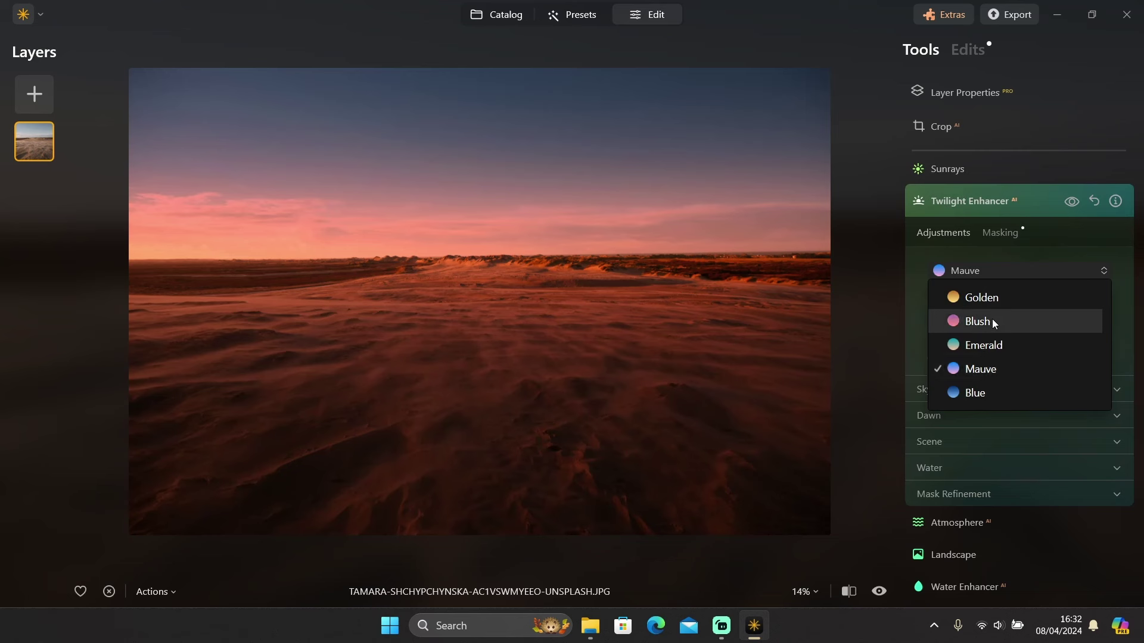
- Try the Golden and Blush twilight presets, then return to Mauve
{"action": "left_click", "coordinate": [986, 296]}
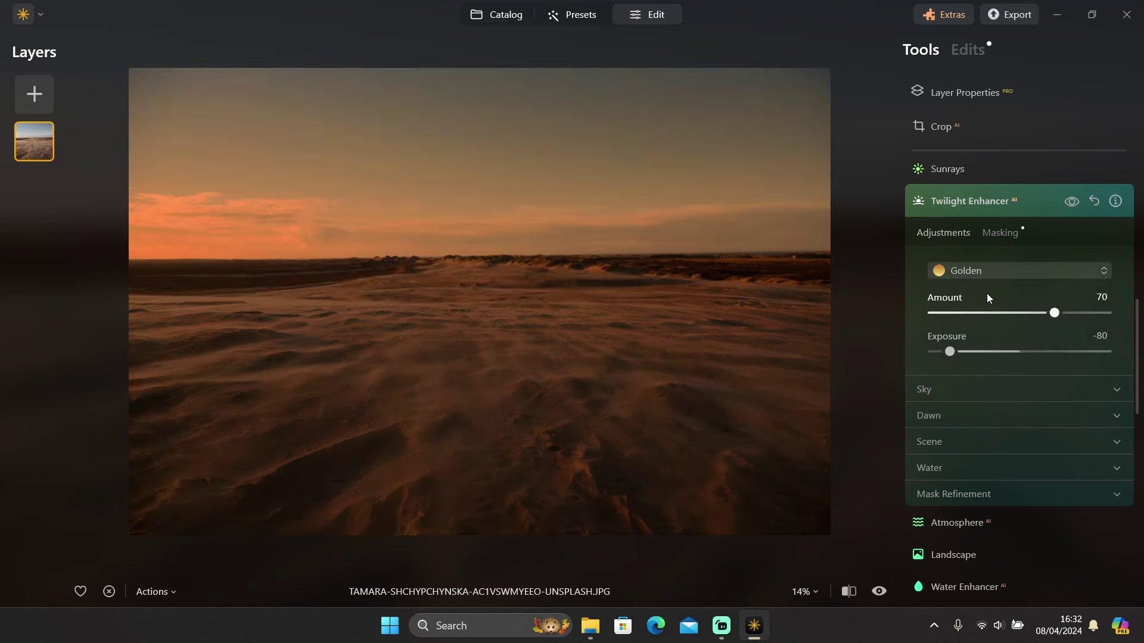
{"action": "left_click", "coordinate": [991, 276]}
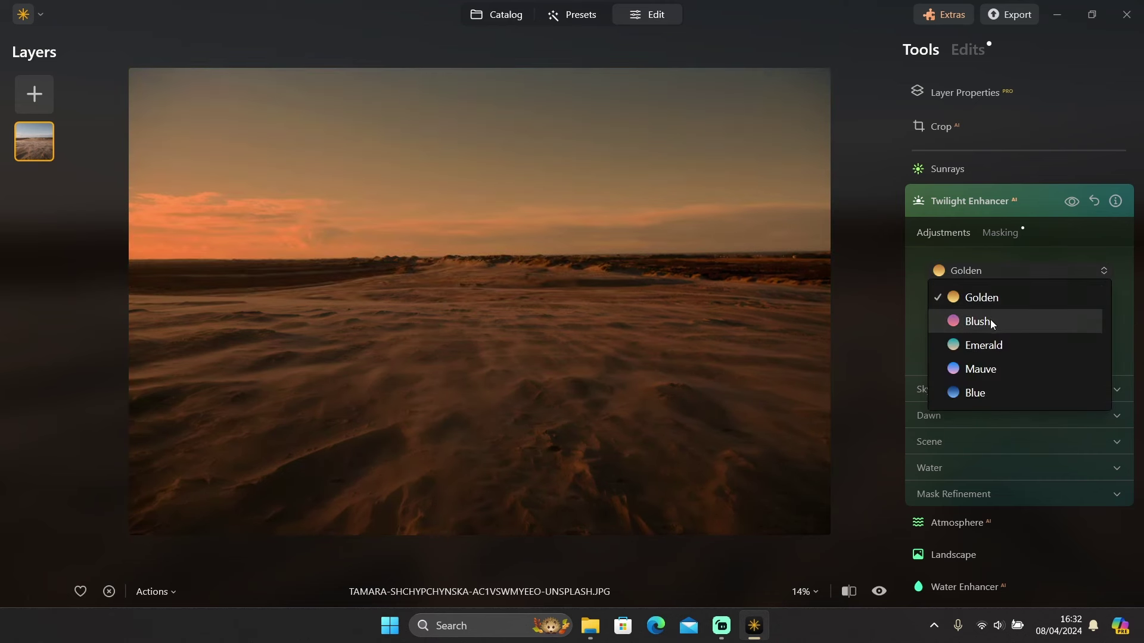
{"action": "left_click", "coordinate": [987, 319]}
{"action": "left_click", "coordinate": [991, 271]}
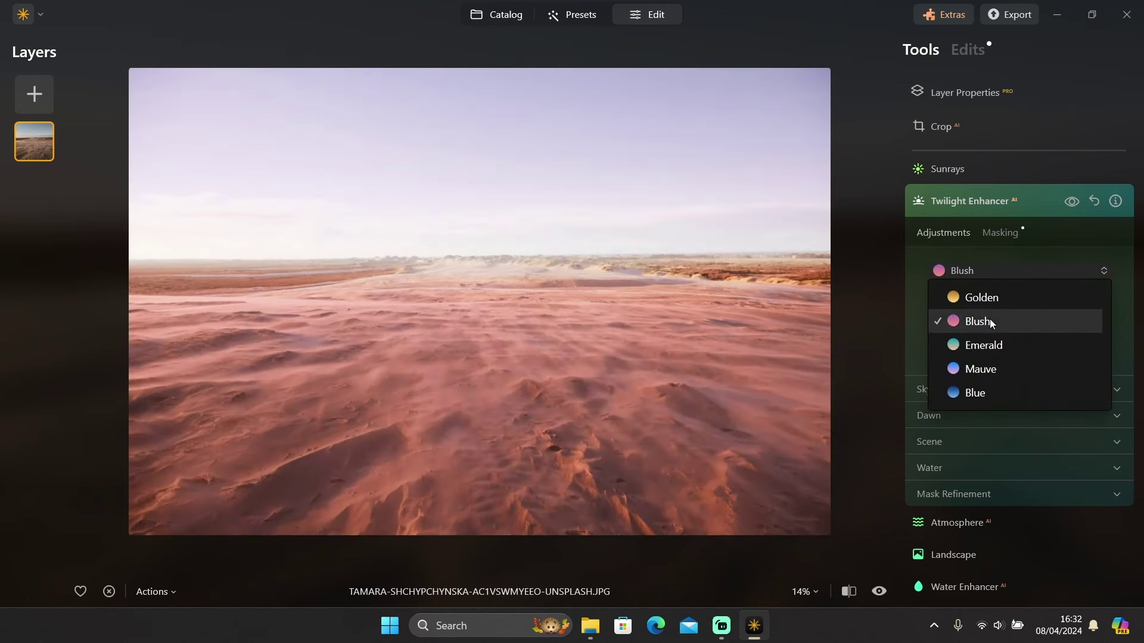
{"action": "left_click", "coordinate": [985, 367]}
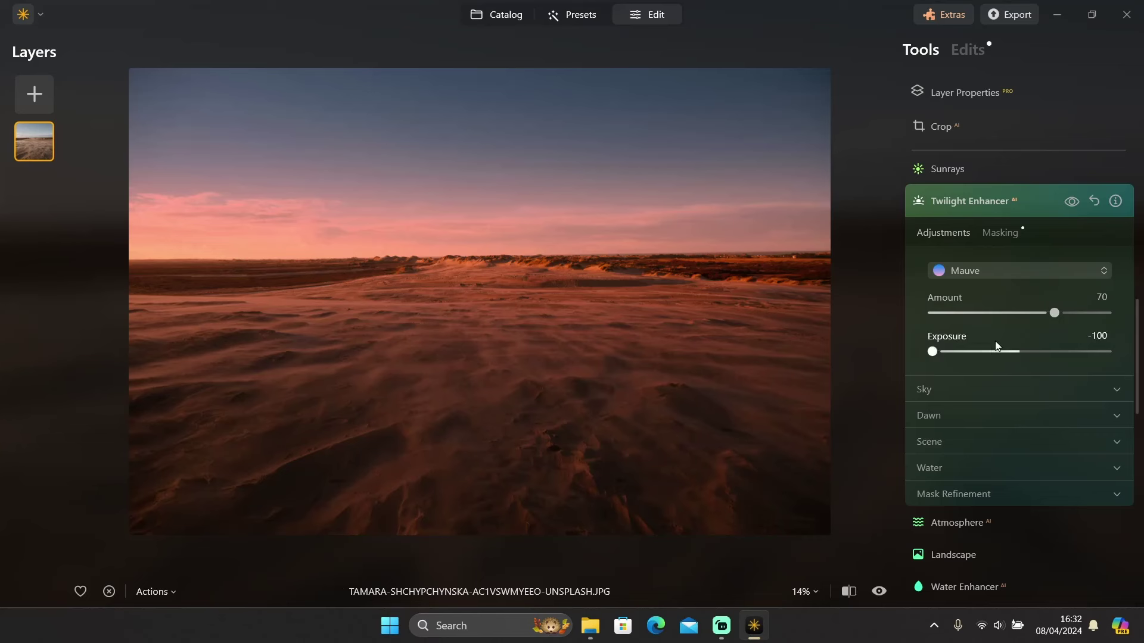
{"action": "left_click", "coordinate": [1000, 271]}
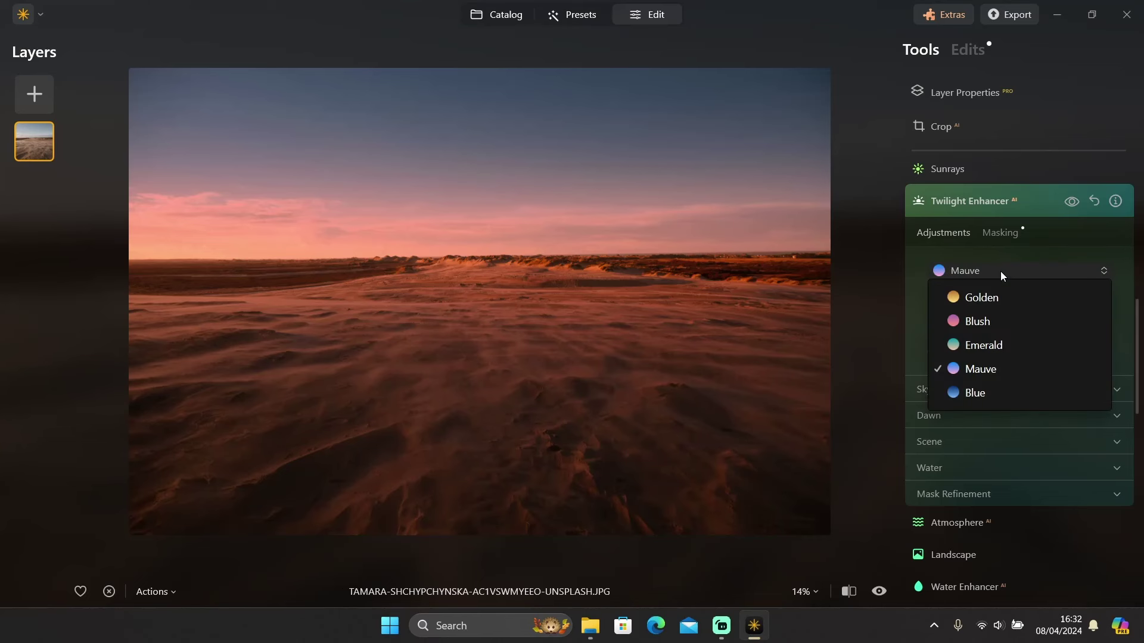
{"action": "left_click", "coordinate": [1124, 313]}
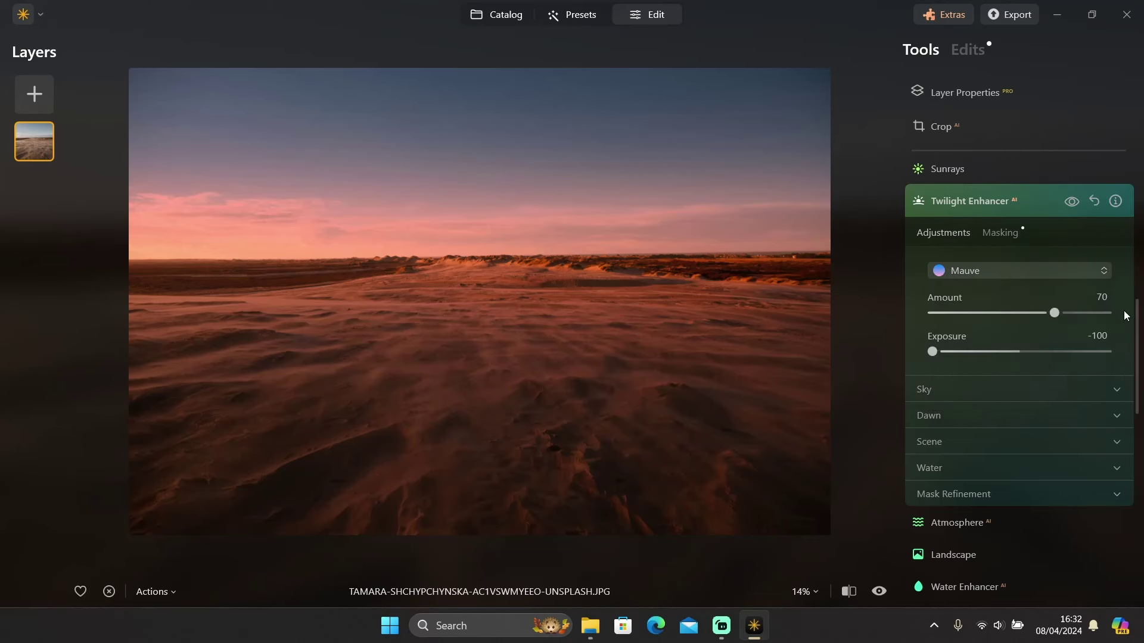
- Expand the Sky settings and set Temperature 22 and Tint -30 for an orange sky
{"action": "scroll", "coordinate": [1124, 313], "scroll_direction": "down", "scroll_amount": 2}
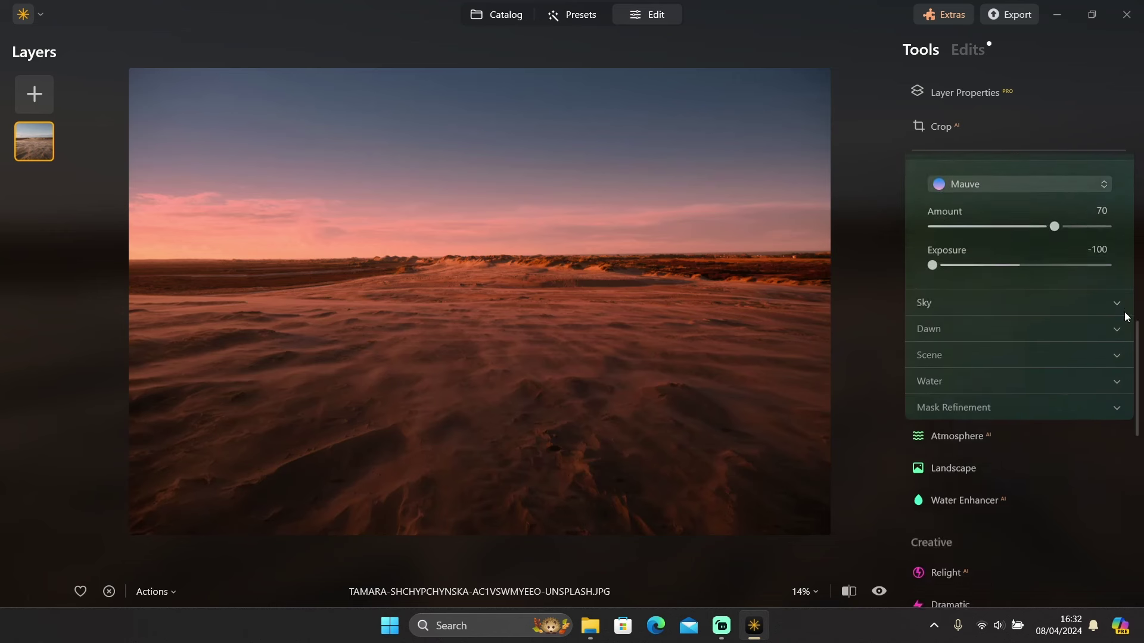
{"action": "scroll", "coordinate": [1124, 313], "scroll_direction": "up", "scroll_amount": 2}
{"action": "left_click", "coordinate": [984, 388]}
{"action": "scroll", "coordinate": [985, 385], "scroll_direction": "down", "scroll_amount": 2}
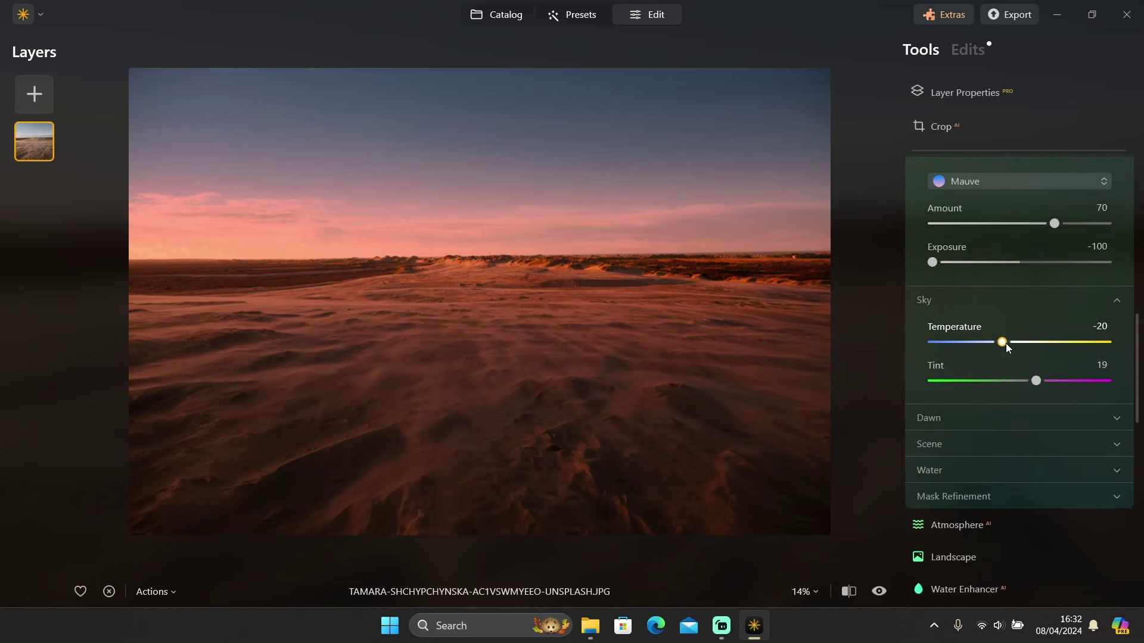
{"action": "left_click_drag", "start_coordinate": [1005, 343], "coordinate": [993, 370]}
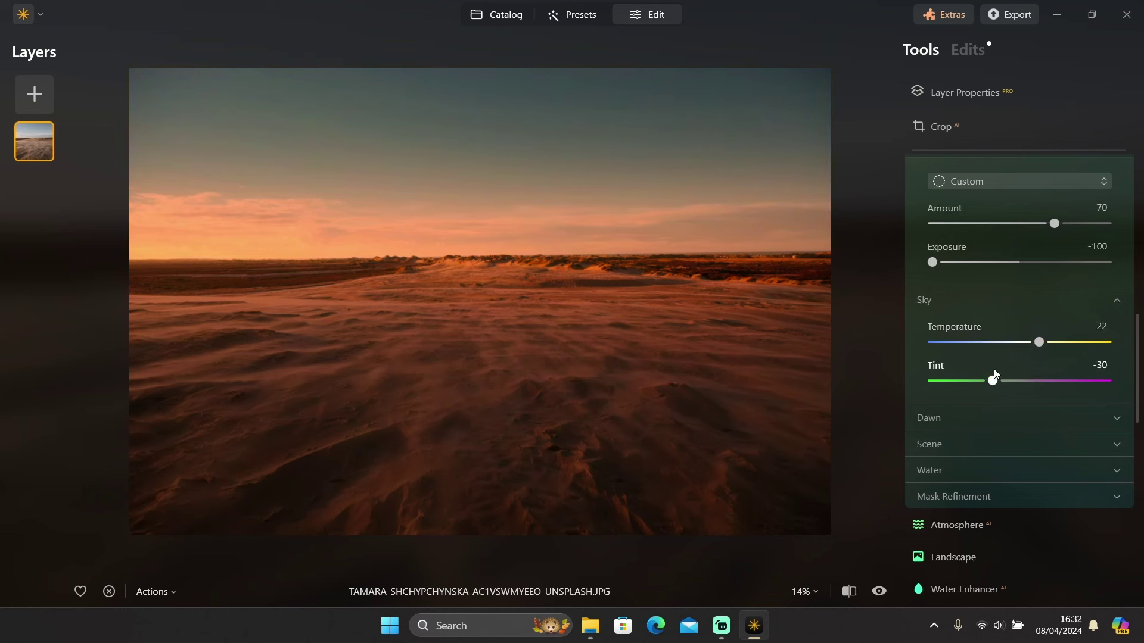
{"action": "scroll", "coordinate": [993, 369], "scroll_direction": "up", "scroll_amount": 2}
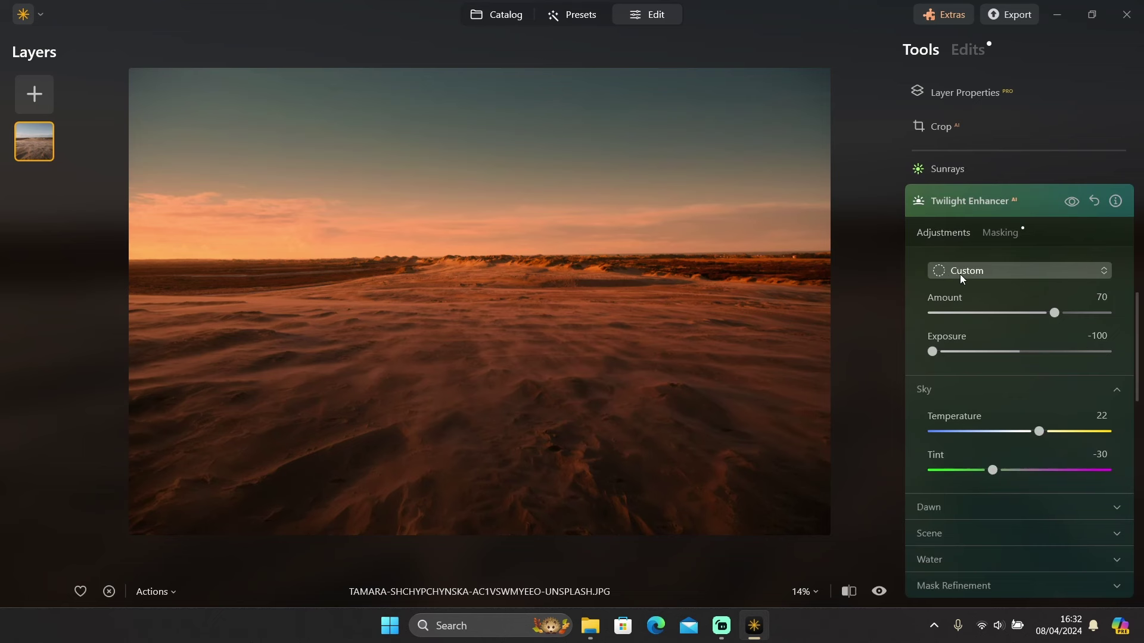
{"action": "left_click", "coordinate": [986, 273]}
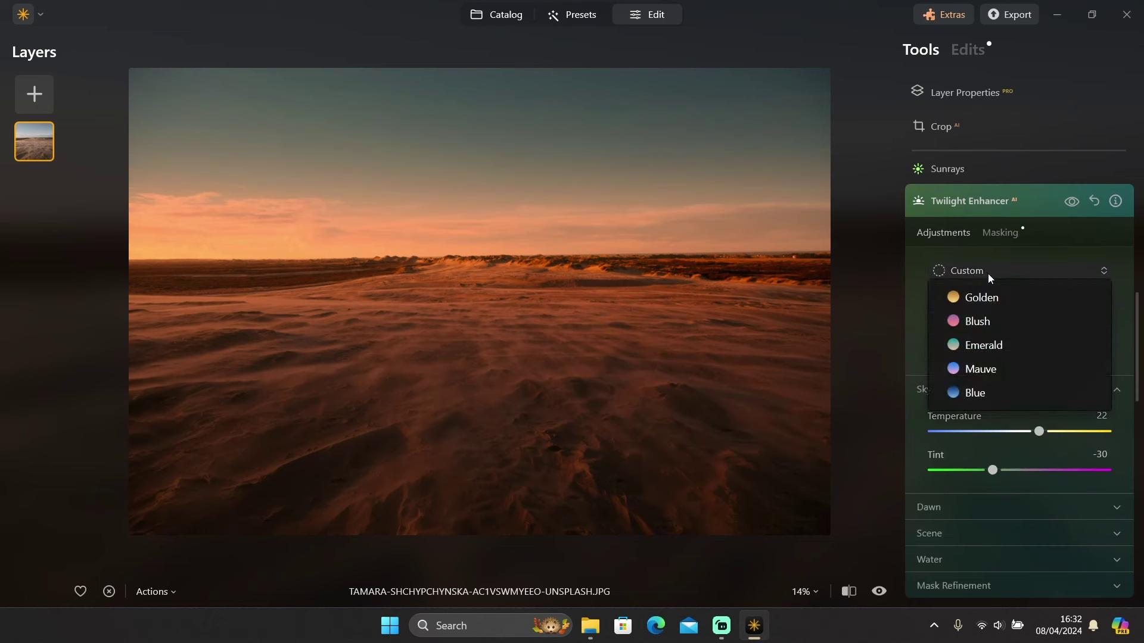
{"action": "left_click", "coordinate": [1058, 257]}
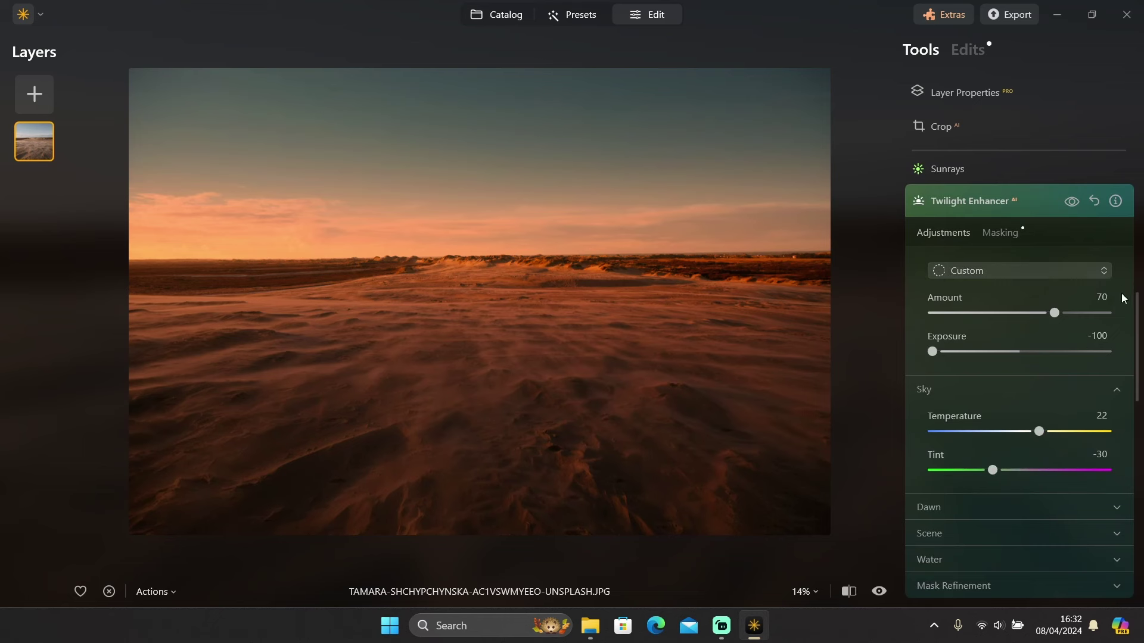
{"action": "scroll", "coordinate": [1120, 298], "scroll_direction": "down", "scroll_amount": 2}
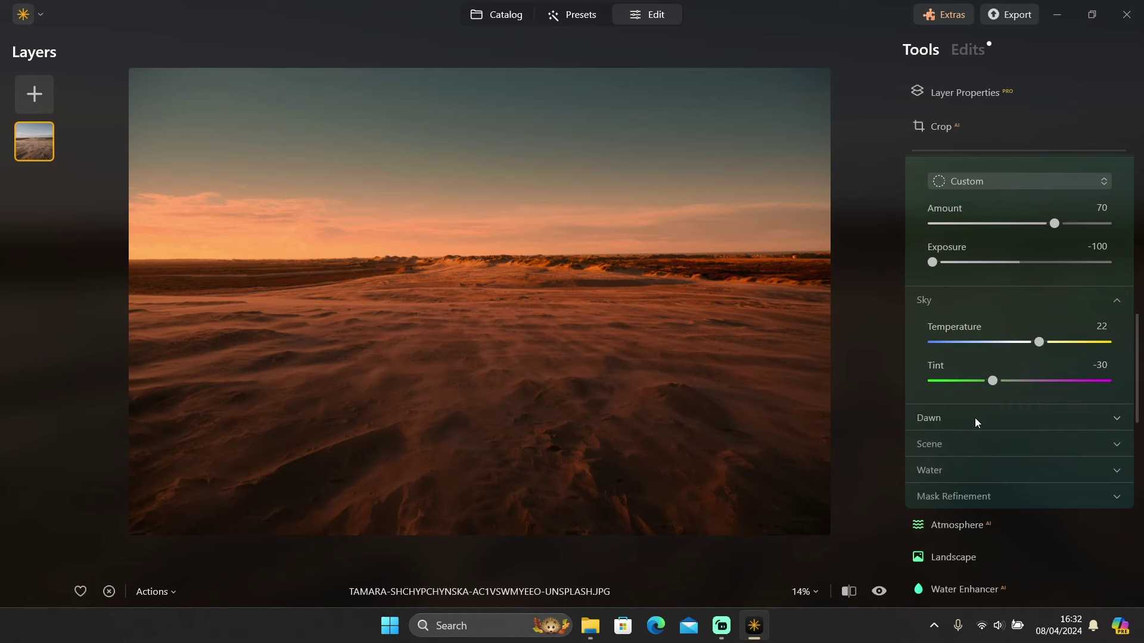
- Expand the twilight effect's Dawn glow, Scene and Water settings
{"action": "left_click", "coordinate": [959, 416]}
{"action": "scroll", "coordinate": [959, 415], "scroll_direction": "down", "scroll_amount": 3}
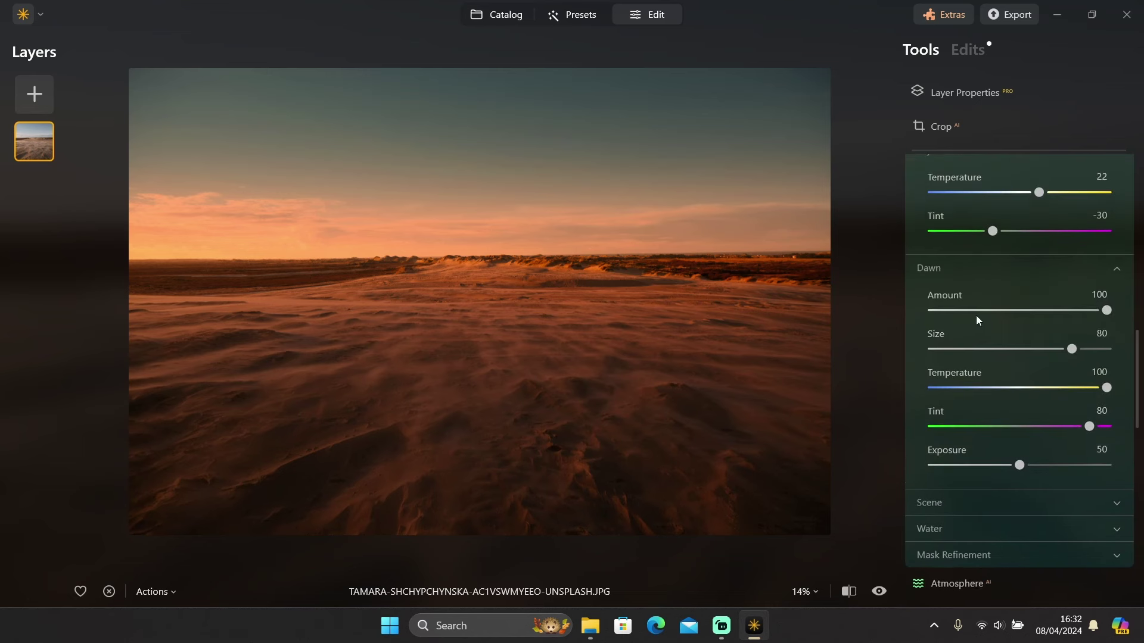
{"action": "scroll", "coordinate": [1020, 384], "scroll_direction": "down", "scroll_amount": 2}
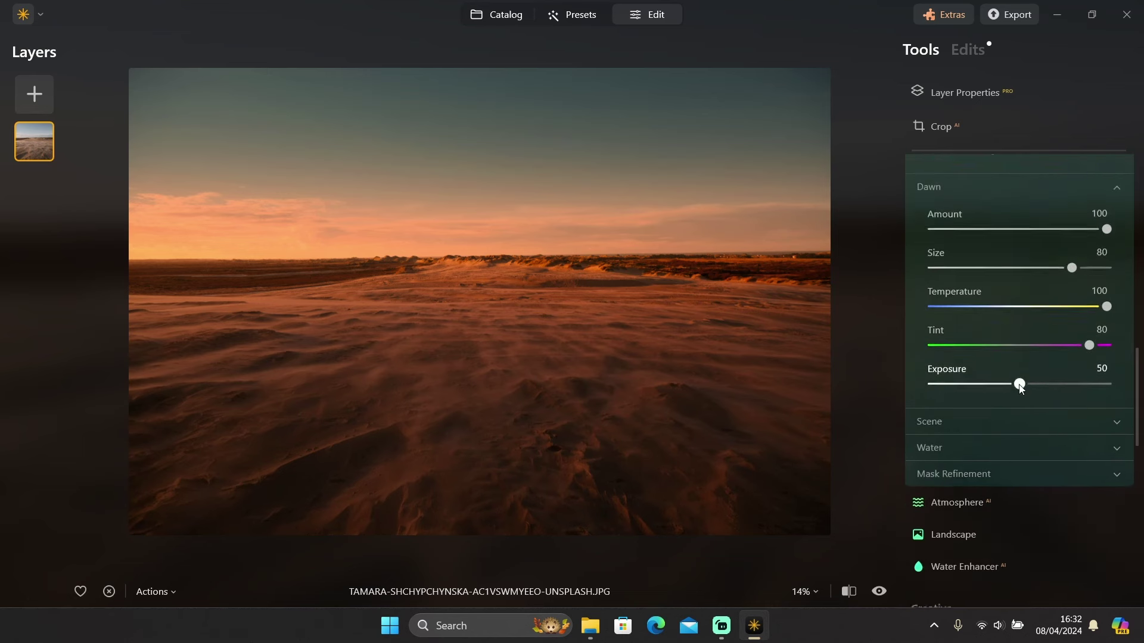
{"action": "left_click", "coordinate": [955, 409]}
{"action": "scroll", "coordinate": [962, 398], "scroll_direction": "down", "scroll_amount": 2}
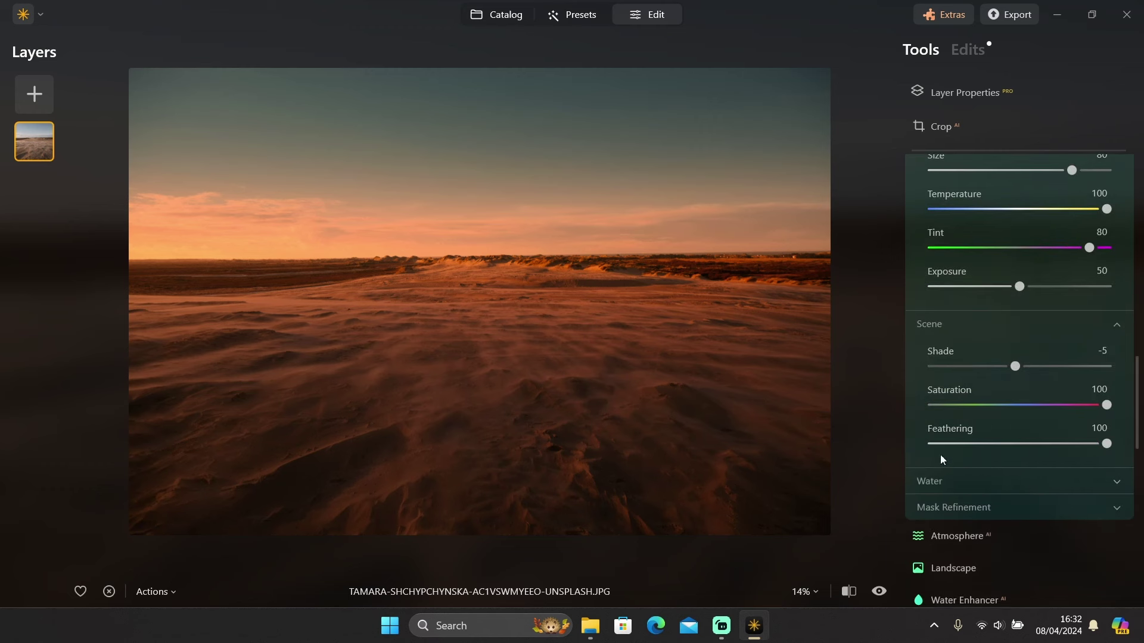
{"action": "left_click", "coordinate": [943, 481]}
{"action": "scroll", "coordinate": [970, 442], "scroll_direction": "down", "scroll_amount": 2}
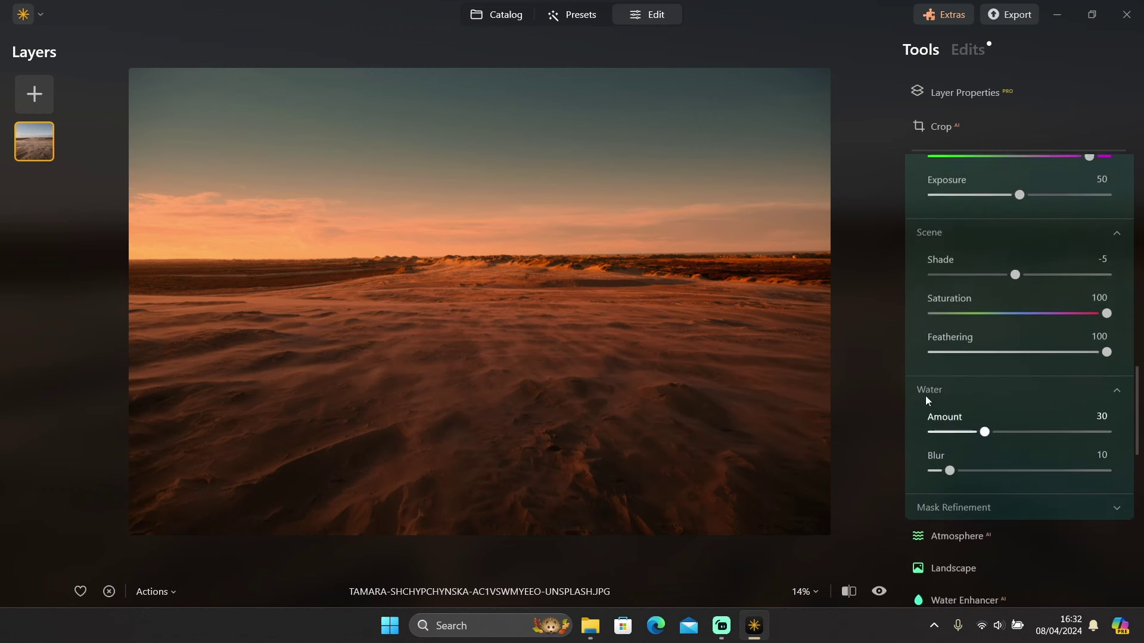
{"action": "scroll", "coordinate": [971, 366], "scroll_direction": "down", "scroll_amount": 2}
{"action": "scroll", "coordinate": [971, 366], "scroll_direction": "up", "scroll_amount": 2}
- Raise Mask Refinement Sky Horizon from 0 to 10, then collapse the section
{"action": "left_click", "coordinate": [973, 502]}
{"action": "scroll", "coordinate": [981, 450], "scroll_direction": "down", "scroll_amount": 2}
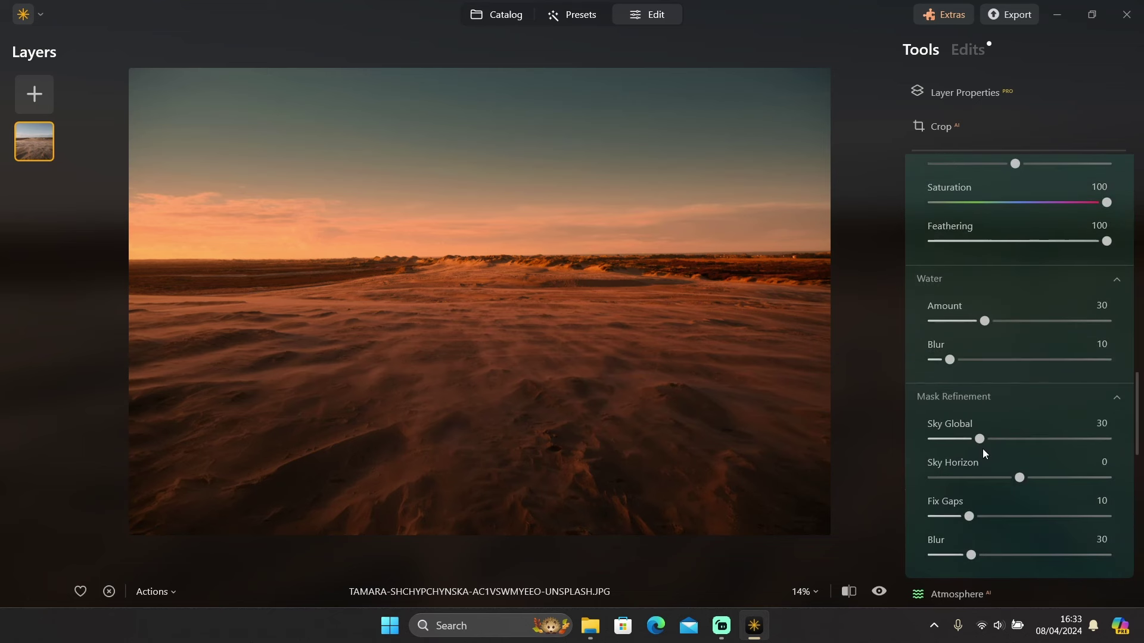
{"action": "mouse_move", "coordinate": [1021, 479]}
{"action": "left_mouse_down"}
{"action": "mouse_move", "coordinate": [1047, 480]}
{"action": "mouse_move", "coordinate": [1032, 480]}
{"action": "left_mouse_up"}
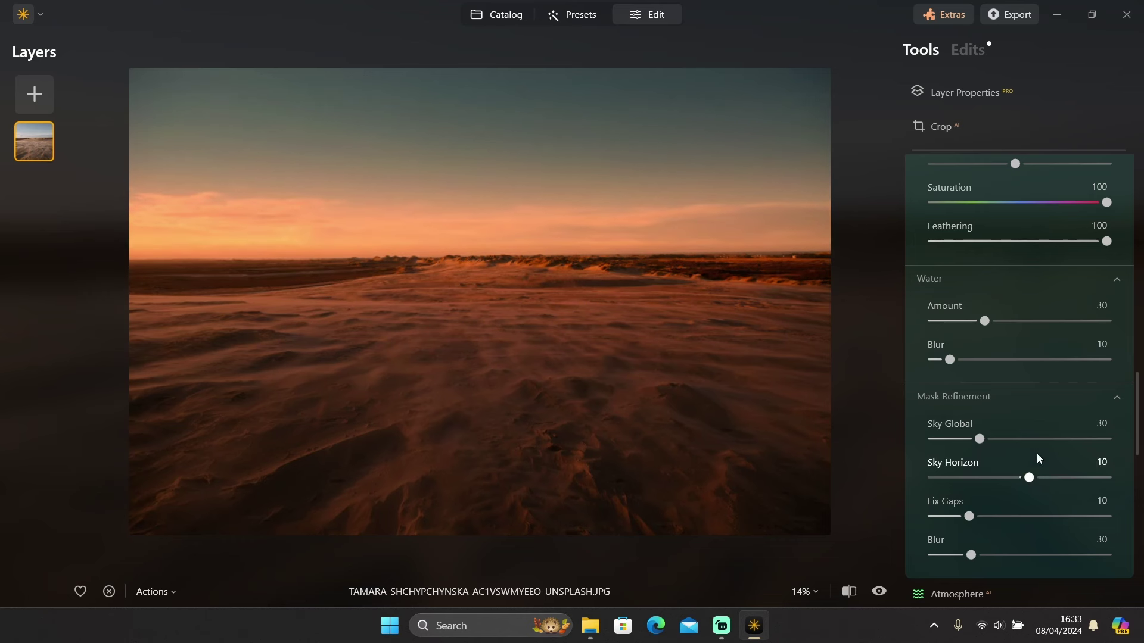
{"action": "left_click", "coordinate": [969, 399]}
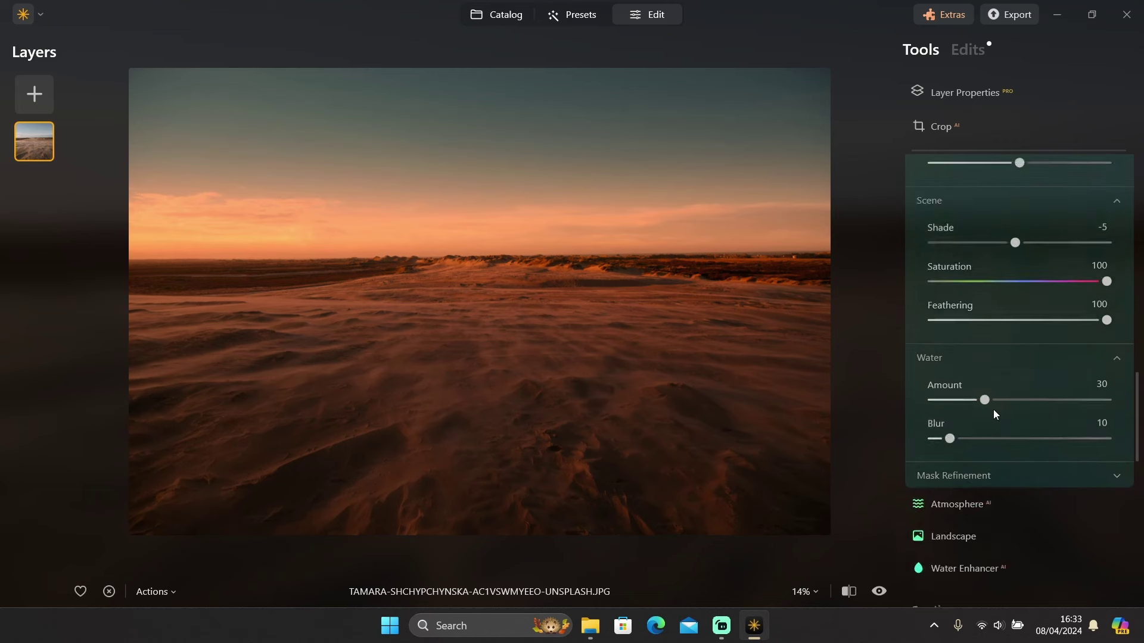
{"action": "scroll", "coordinate": [992, 410], "scroll_direction": "up", "scroll_amount": 10}
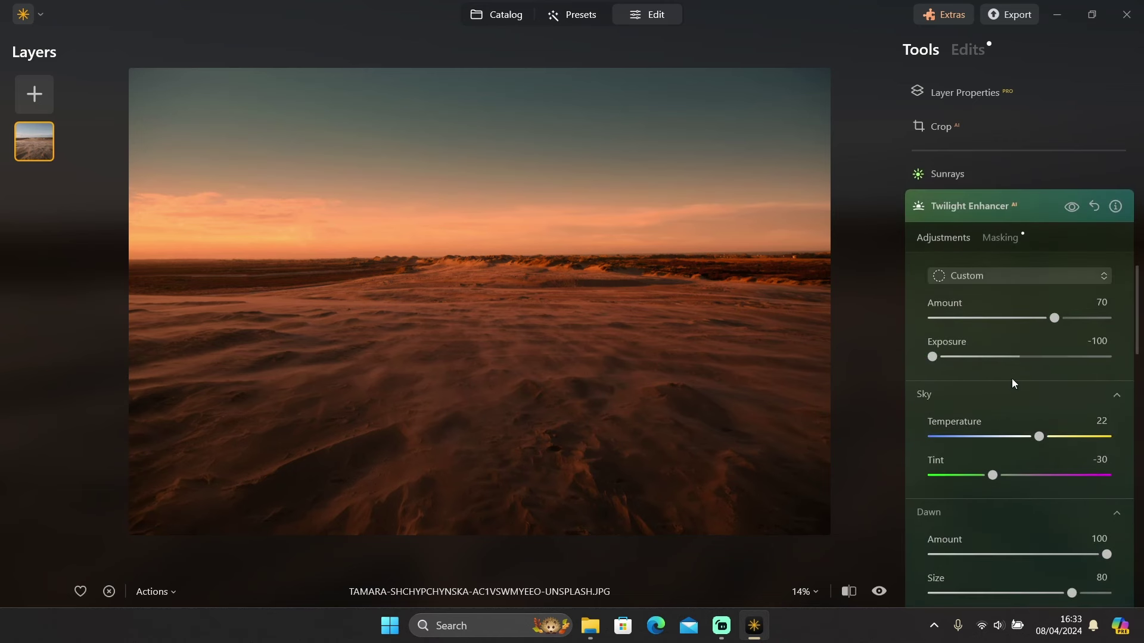
{"action": "left_click", "coordinate": [1072, 208]}
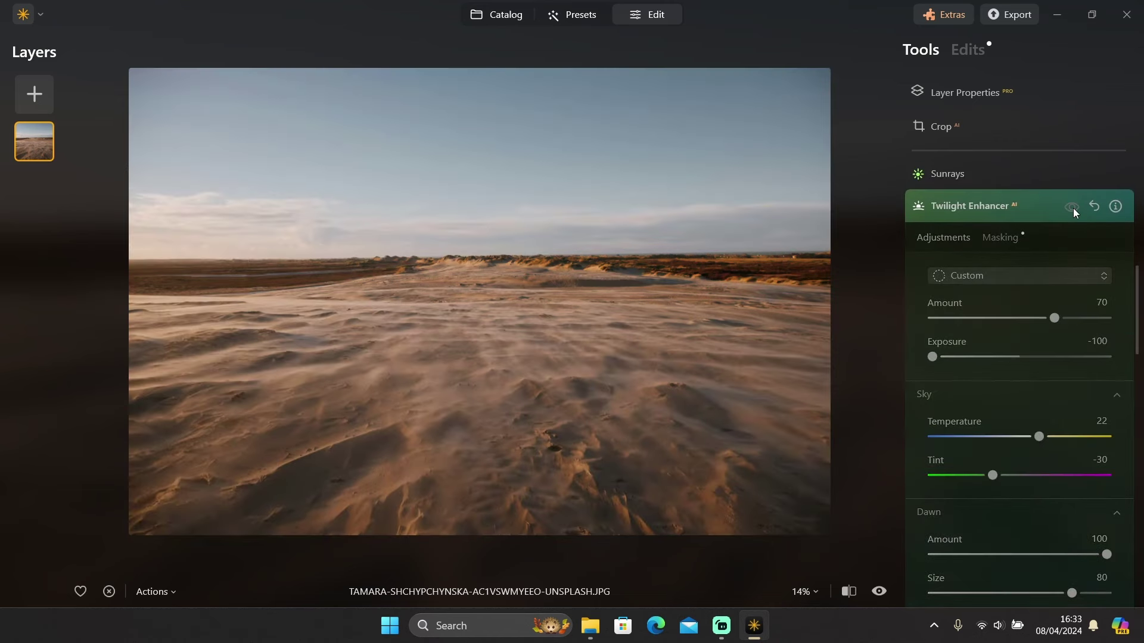
{"action": "left_click", "coordinate": [1072, 207]}
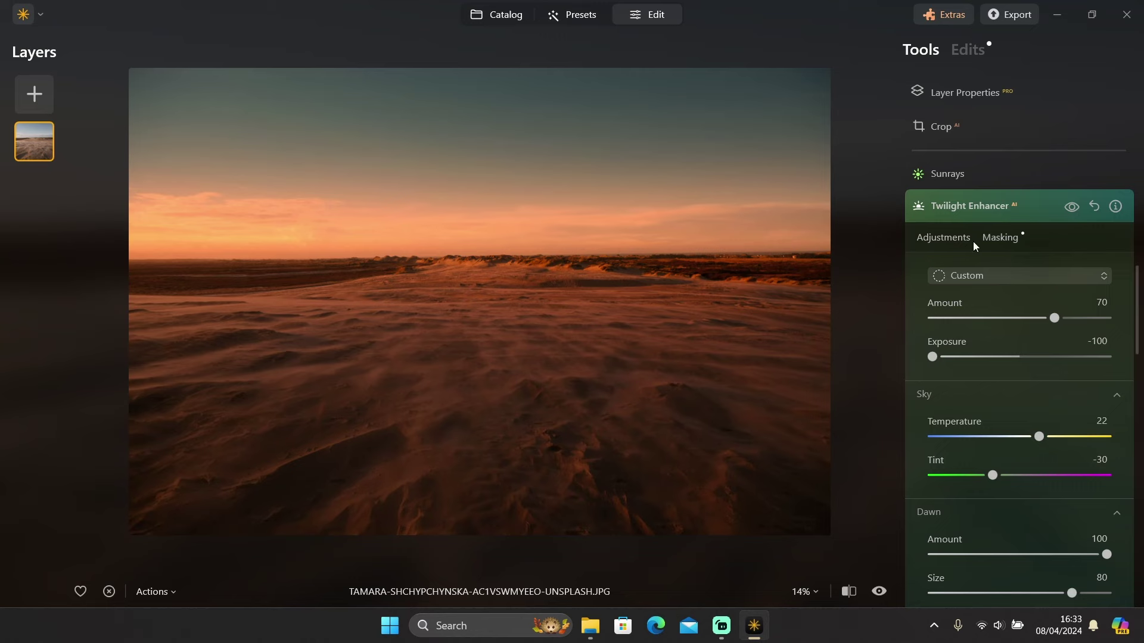
- Select the bare-tree beach photo in the catalog and open it in the Edit workspace
{"action": "left_click", "coordinate": [492, 17]}
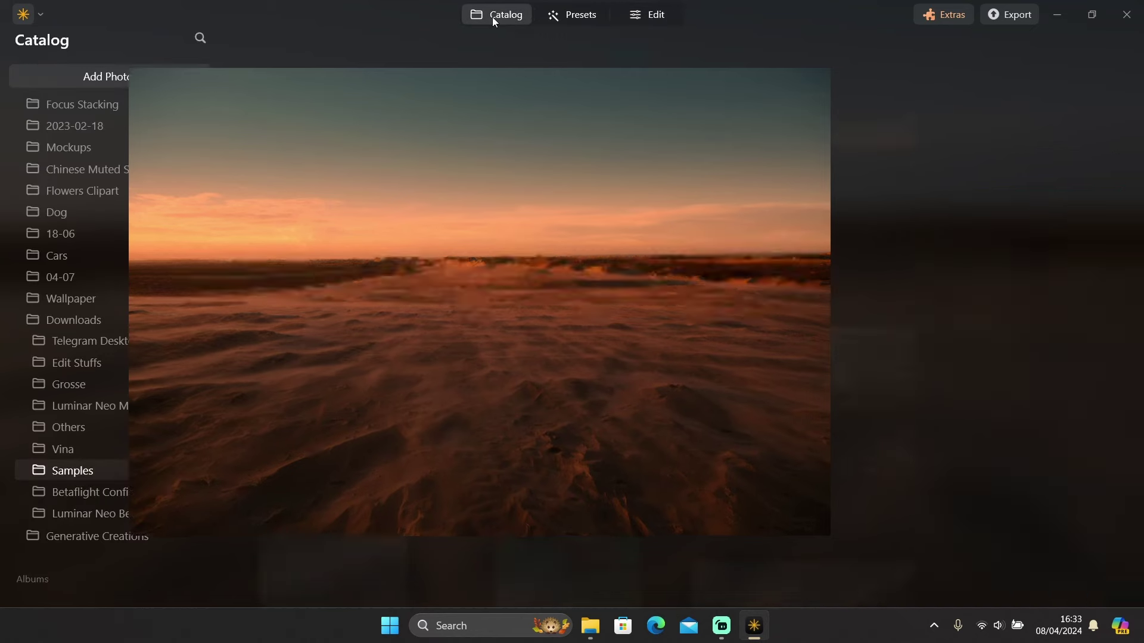
{"action": "scroll", "coordinate": [641, 277], "scroll_direction": "down", "scroll_amount": 2}
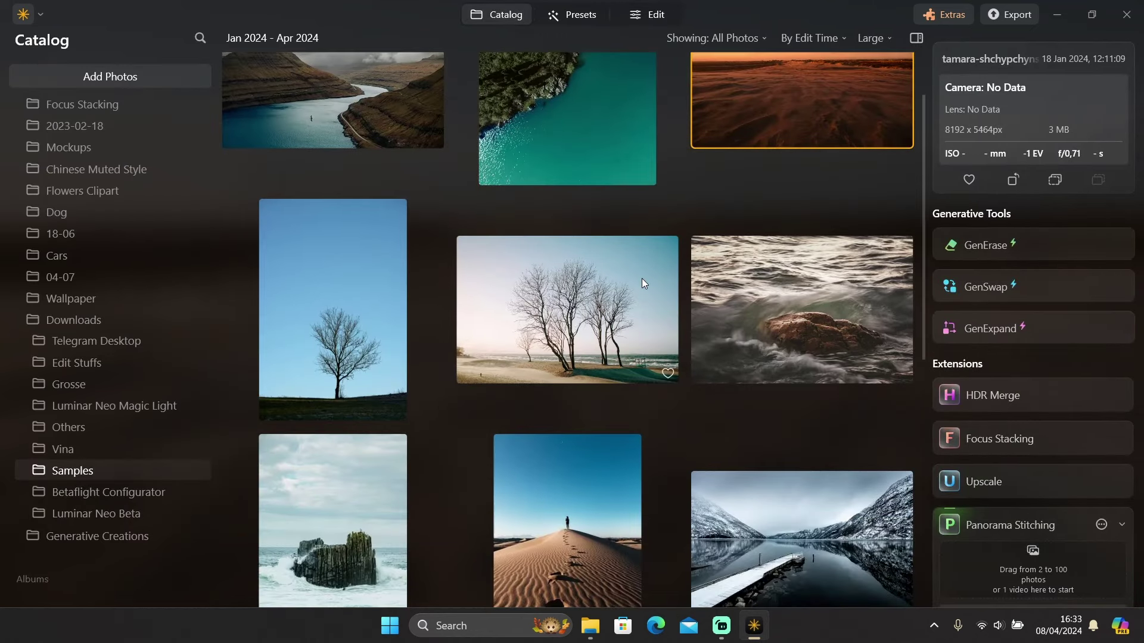
{"action": "left_click", "coordinate": [556, 319]}
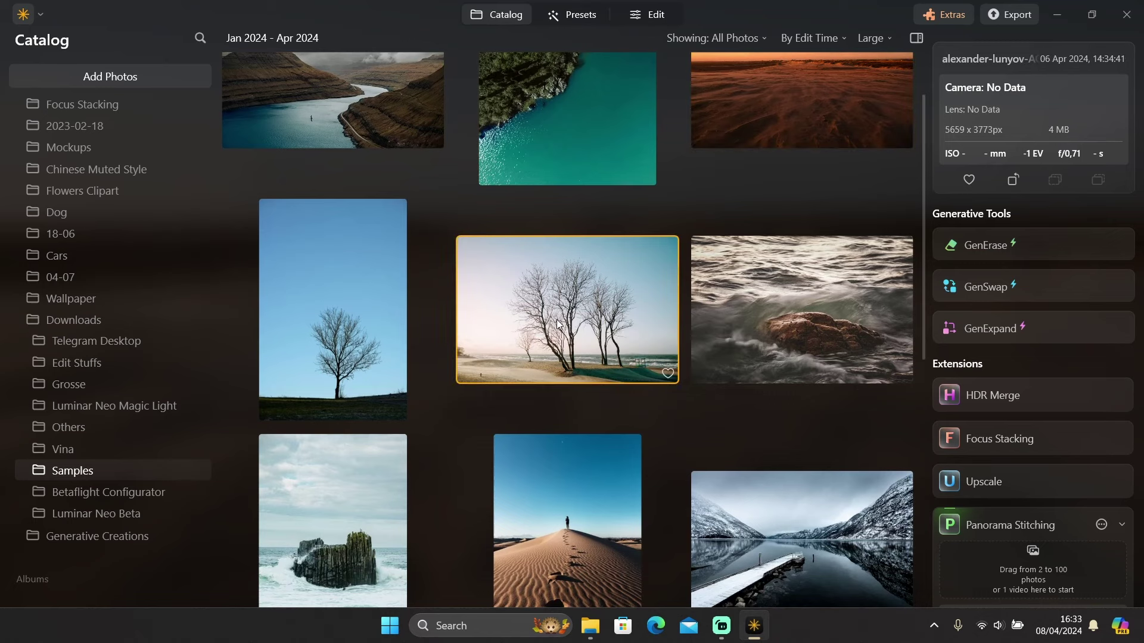
{"action": "left_click", "coordinate": [655, 13]}
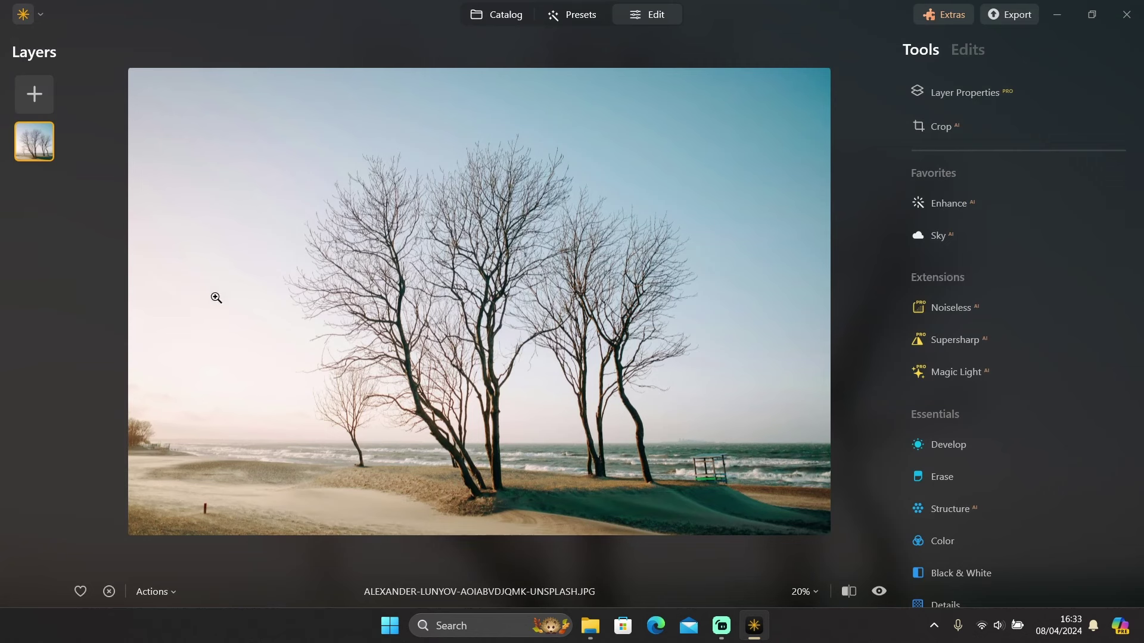
- In Twilight Enhancer, raise the Mauve twilight Amount to 80
{"action": "scroll", "coordinate": [929, 346], "scroll_direction": "down", "scroll_amount": 6}
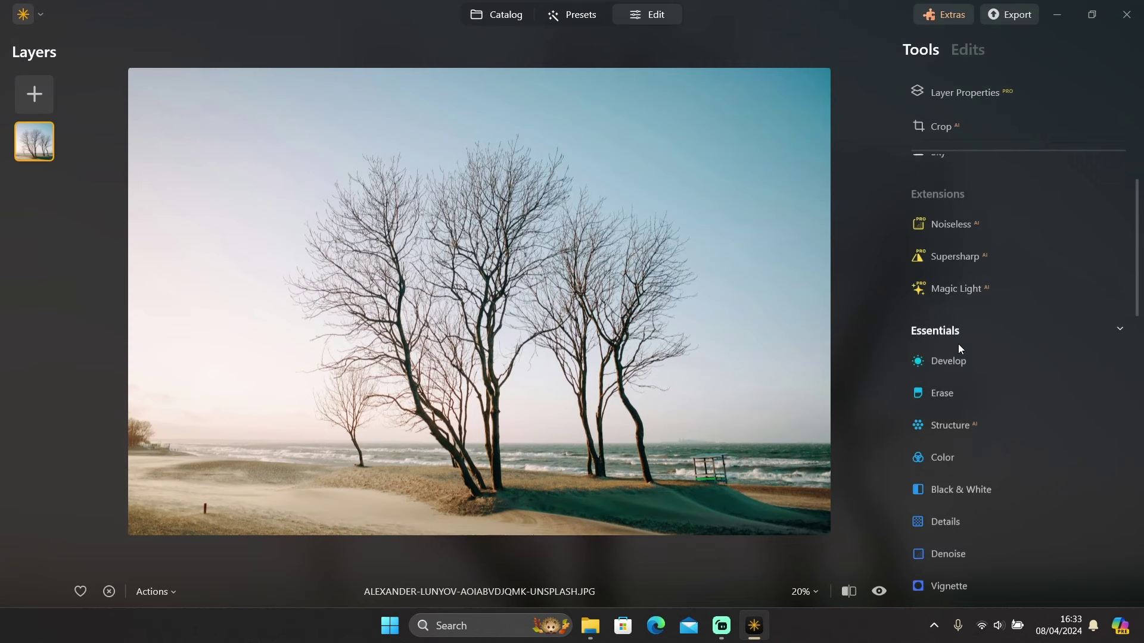
{"action": "left_click", "coordinate": [950, 416]}
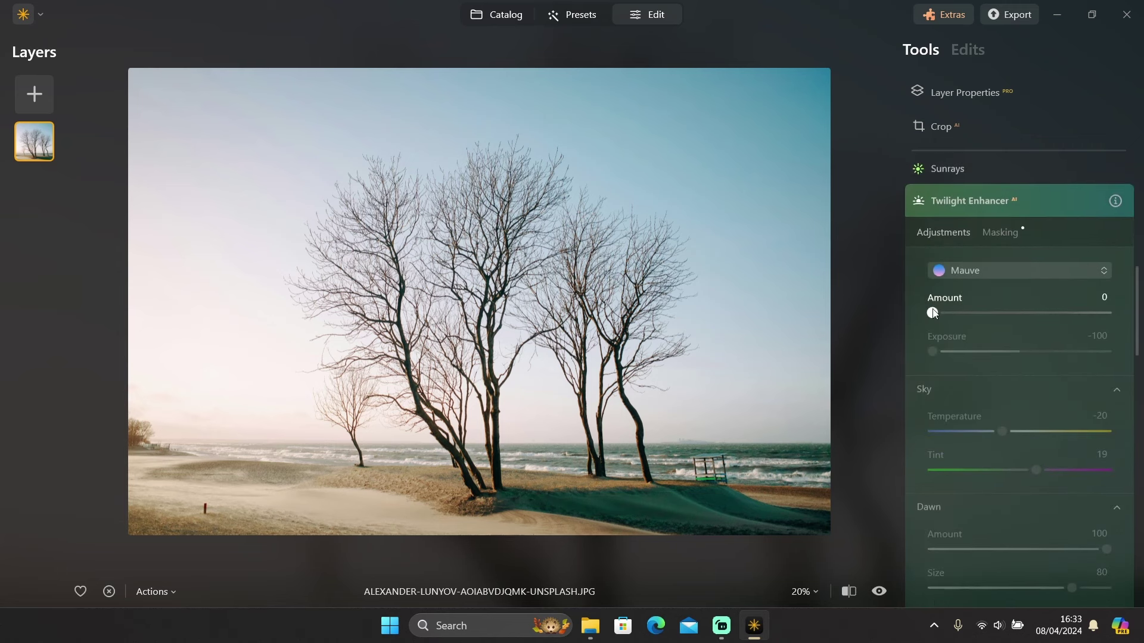
{"action": "left_click_drag", "start_coordinate": [934, 313], "coordinate": [1074, 323]}
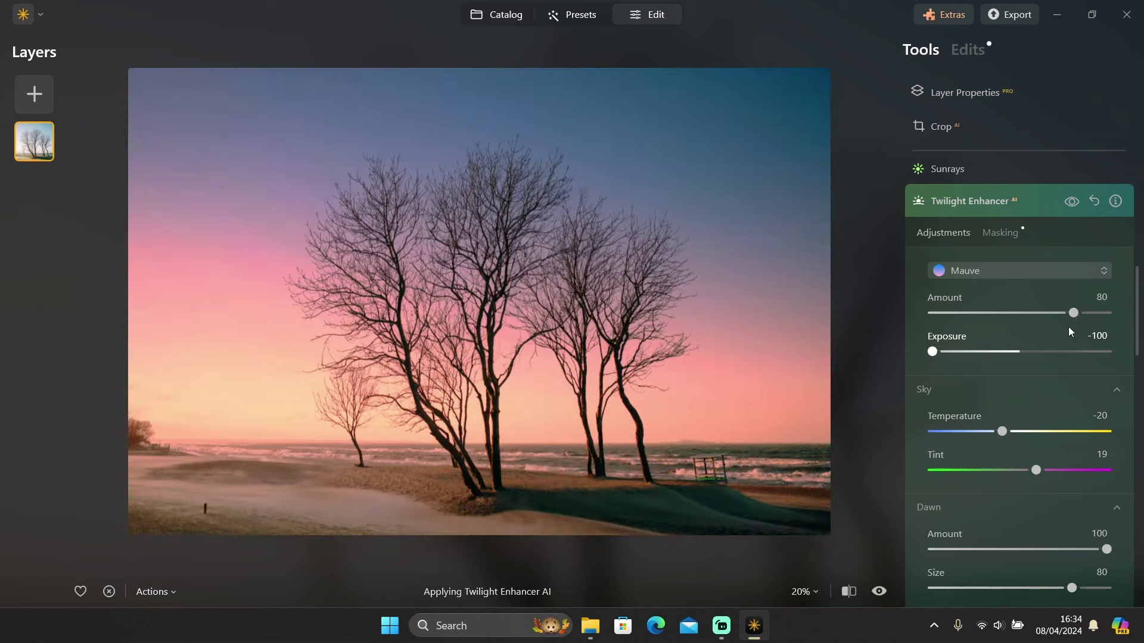
- Test the Water amount at maximum, then reset it to its default 30
{"action": "scroll", "coordinate": [1068, 327], "scroll_direction": "down", "scroll_amount": 7}
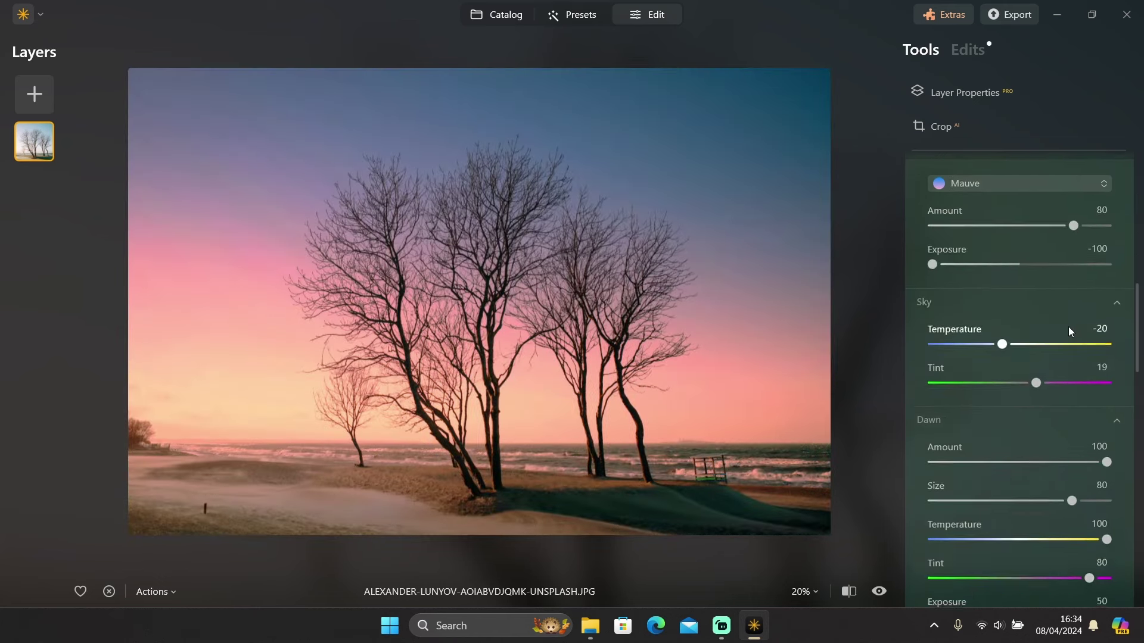
{"action": "scroll", "coordinate": [1068, 327], "scroll_direction": "down", "scroll_amount": 2}
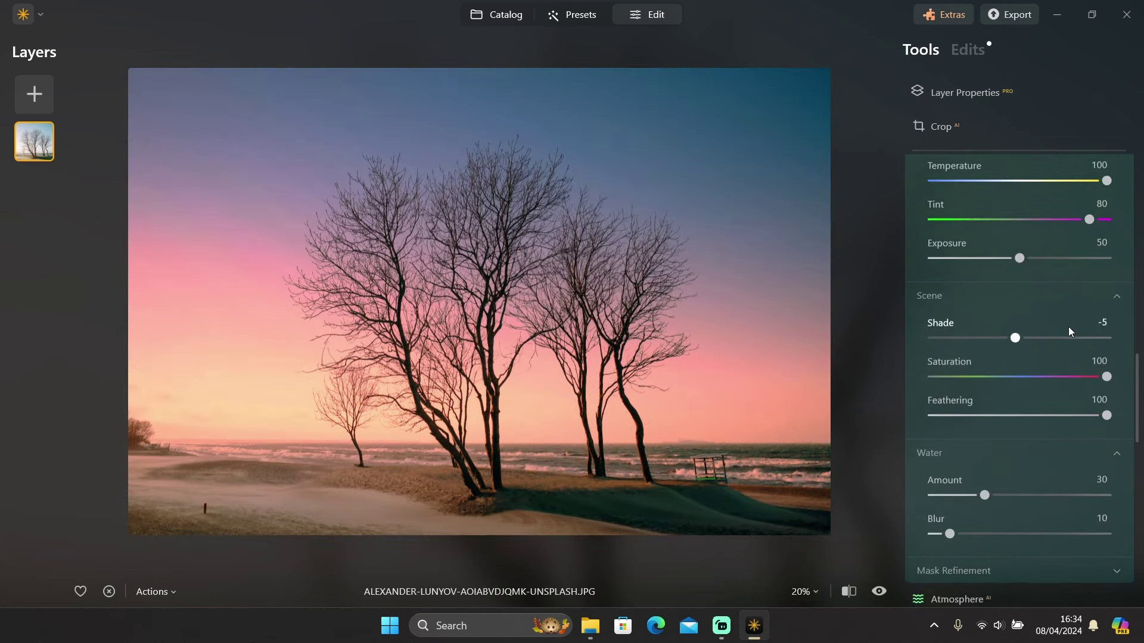
{"action": "left_click", "coordinate": [941, 455]}
{"action": "left_click", "coordinate": [936, 451]}
{"action": "scroll", "coordinate": [938, 445], "scroll_direction": "down", "scroll_amount": 4}
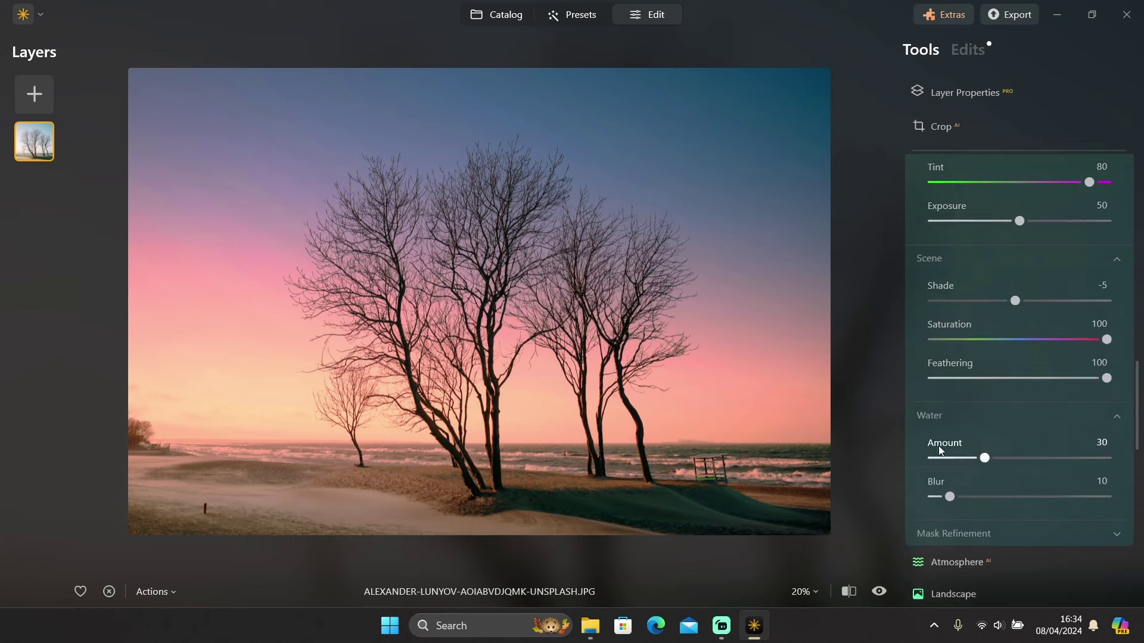
{"action": "left_click_drag", "start_coordinate": [989, 408], "coordinate": [1106, 406]}
{"action": "double_click", "coordinate": [1106, 406]}
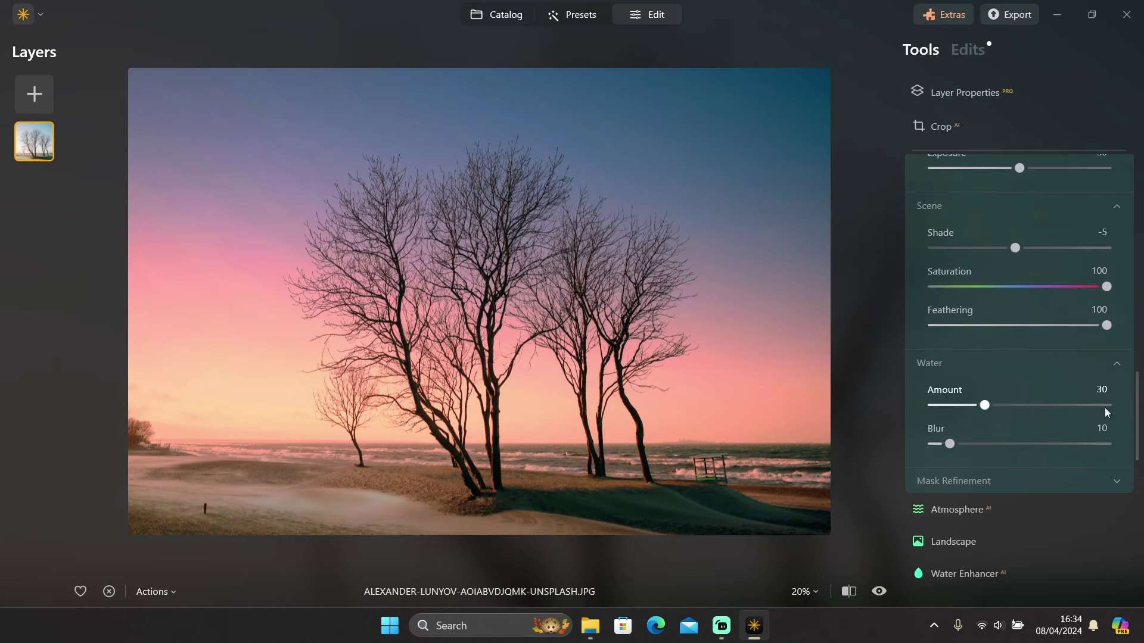
{"action": "left_click", "coordinate": [964, 364]}
- Collapse Scene and Dawn settings and preview the Golden, Blush and Emerald twilight presets
{"action": "left_click", "coordinate": [947, 386]}
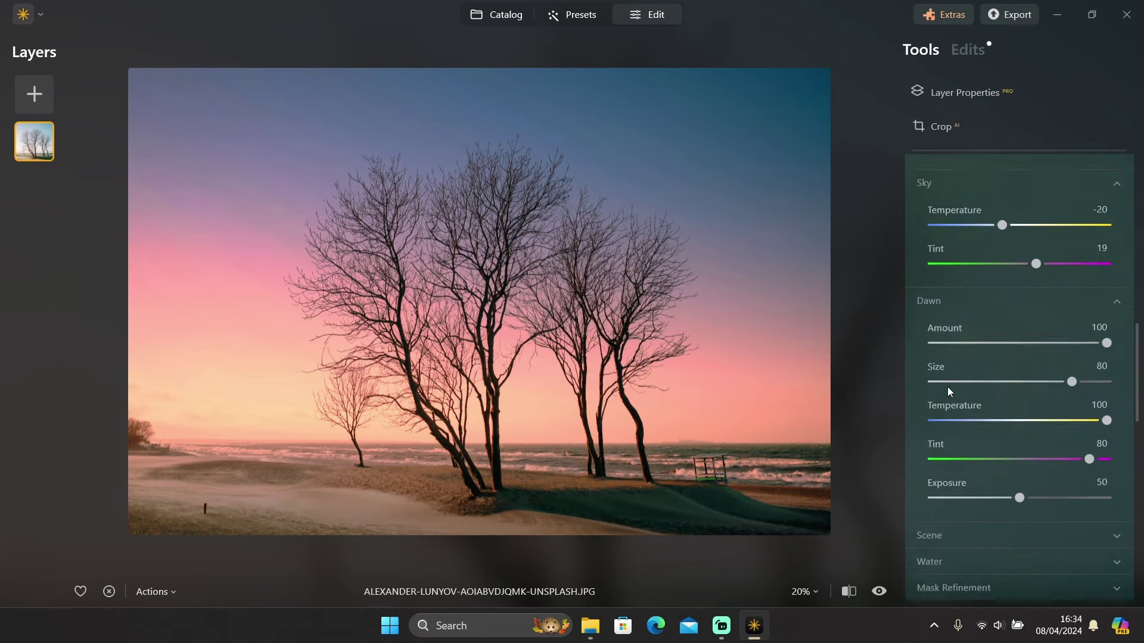
{"action": "left_click", "coordinate": [936, 329]}
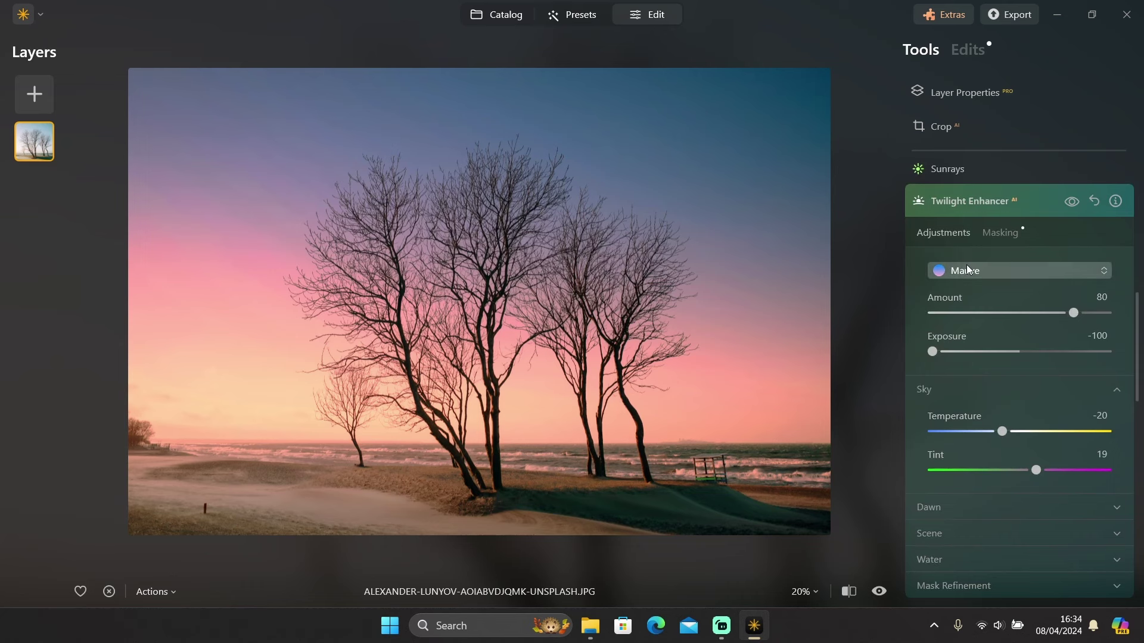
{"action": "left_click", "coordinate": [966, 267]}
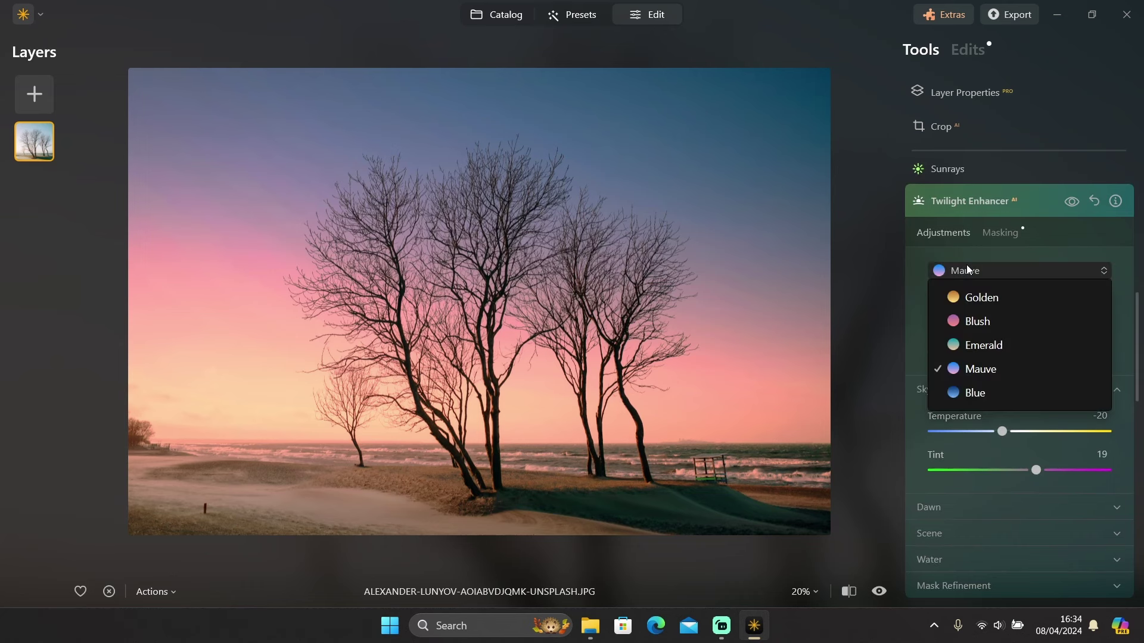
{"action": "left_click", "coordinate": [980, 302]}
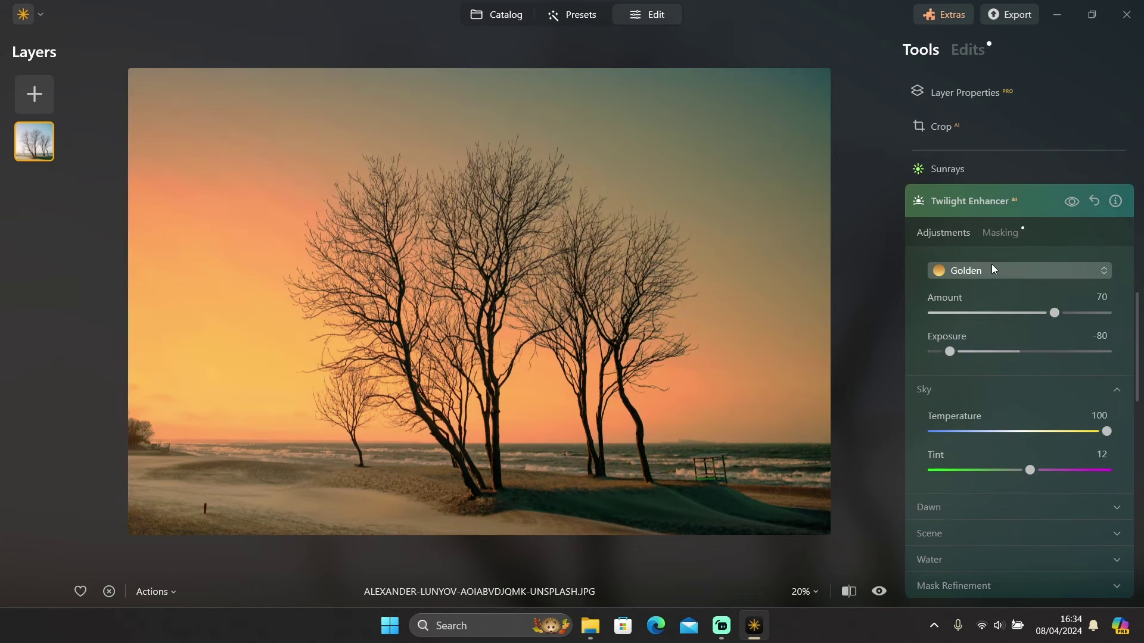
{"action": "left_click", "coordinate": [991, 270]}
{"action": "left_click", "coordinate": [987, 322]}
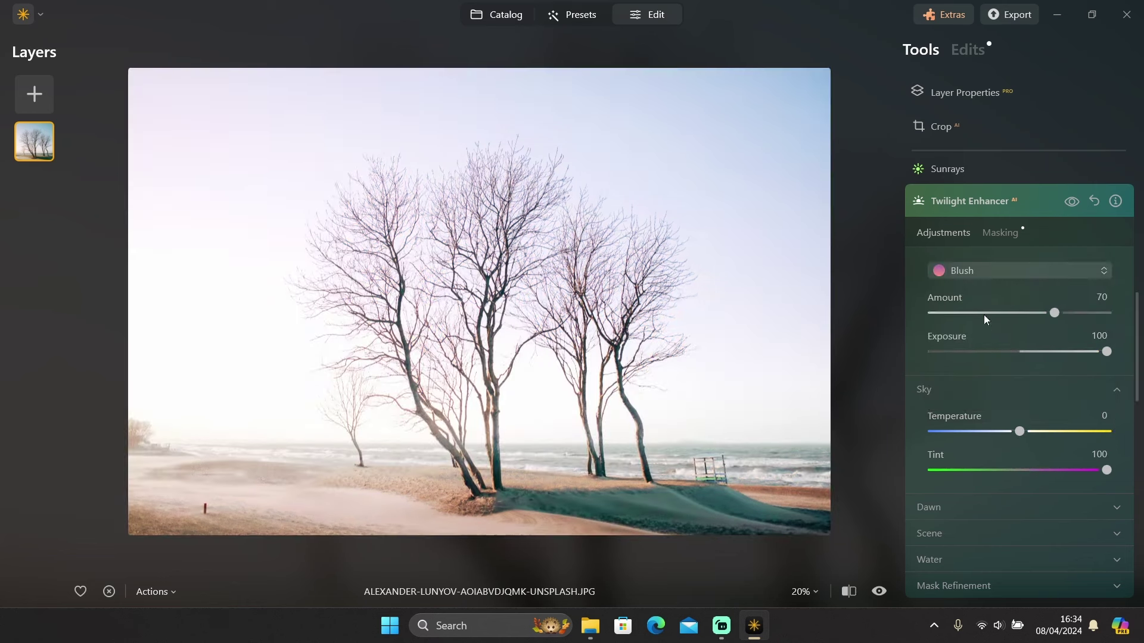
{"action": "left_click", "coordinate": [984, 271]}
{"action": "left_click", "coordinate": [984, 349]}
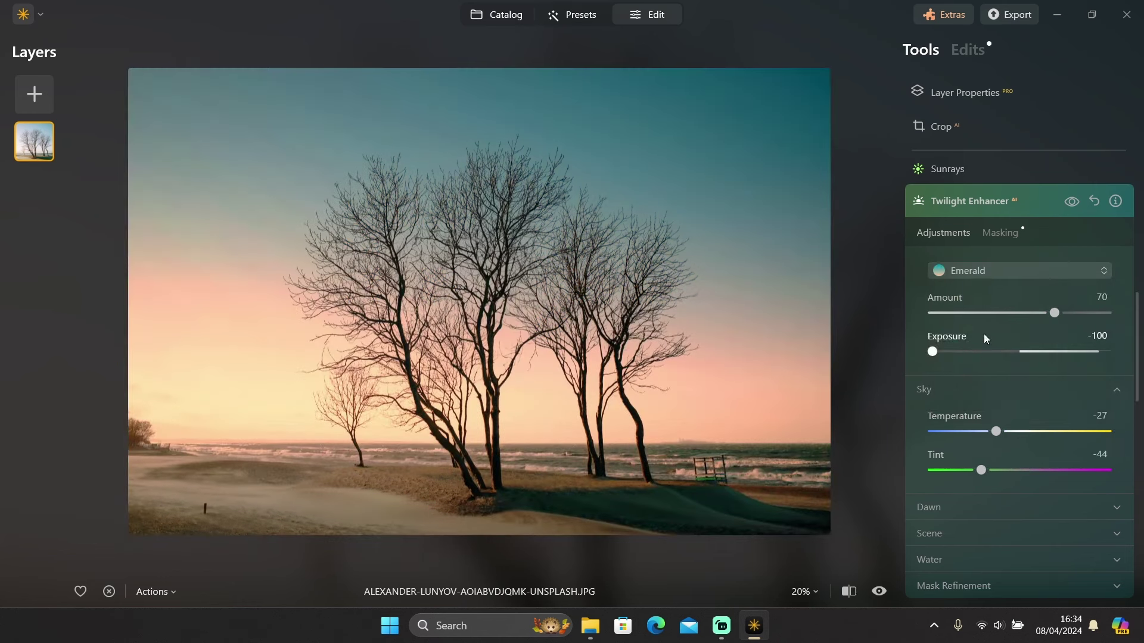
- Compare Mauve against the Blue preset and settle on Mauve
{"action": "left_click", "coordinate": [991, 271]}
{"action": "left_click", "coordinate": [985, 367]}
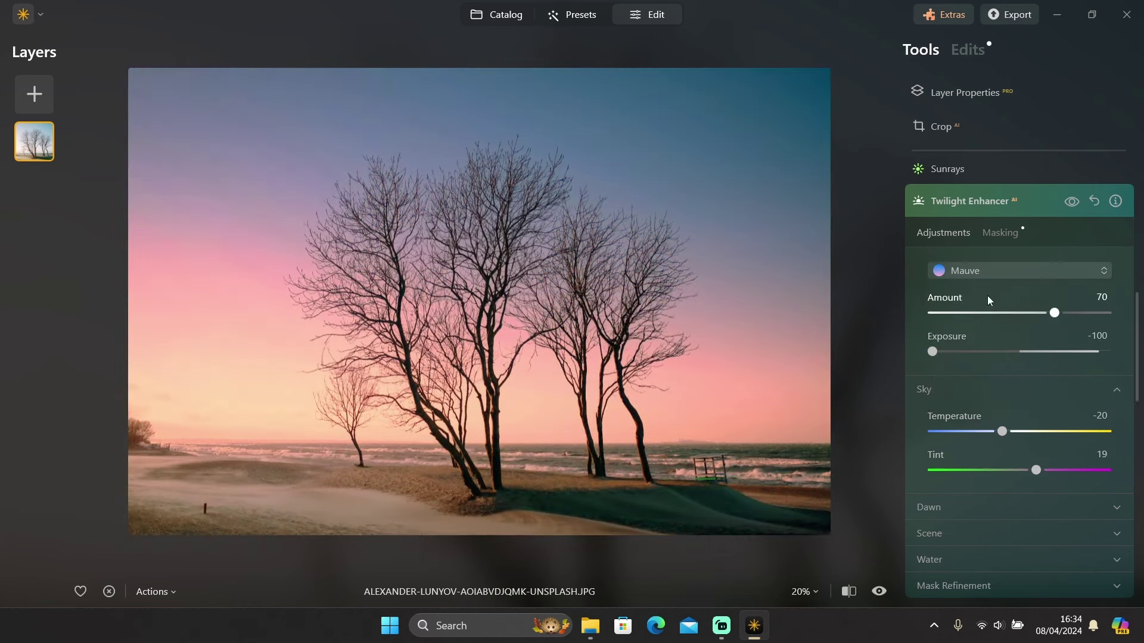
{"action": "left_click", "coordinate": [990, 274]}
{"action": "left_click", "coordinate": [963, 403]}
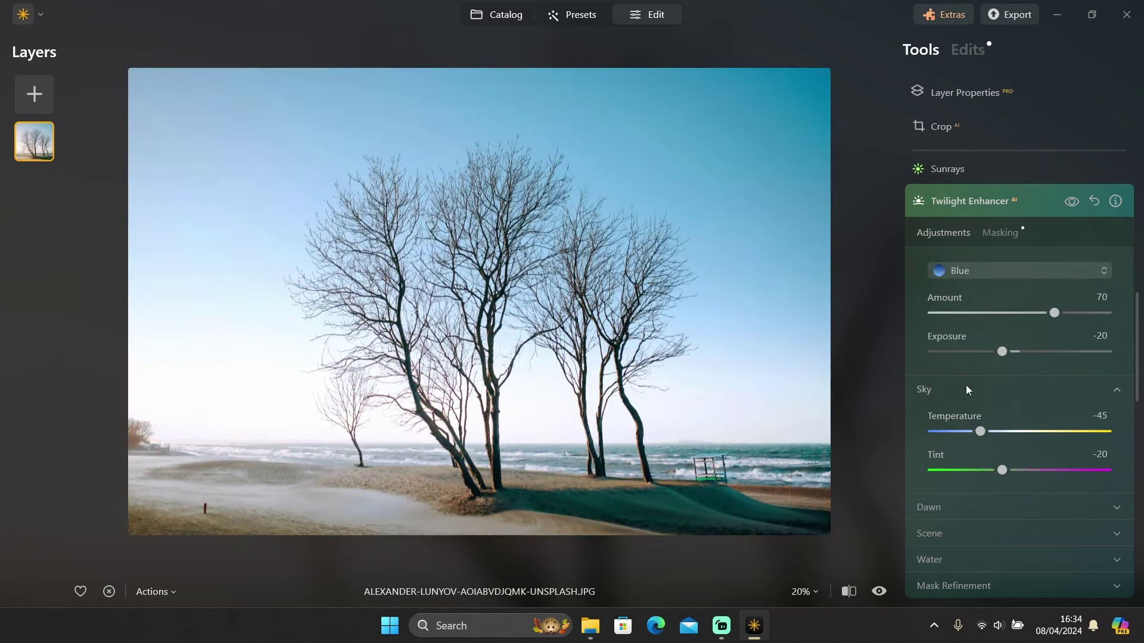
{"action": "left_click", "coordinate": [991, 274]}
{"action": "left_click", "coordinate": [988, 370]}
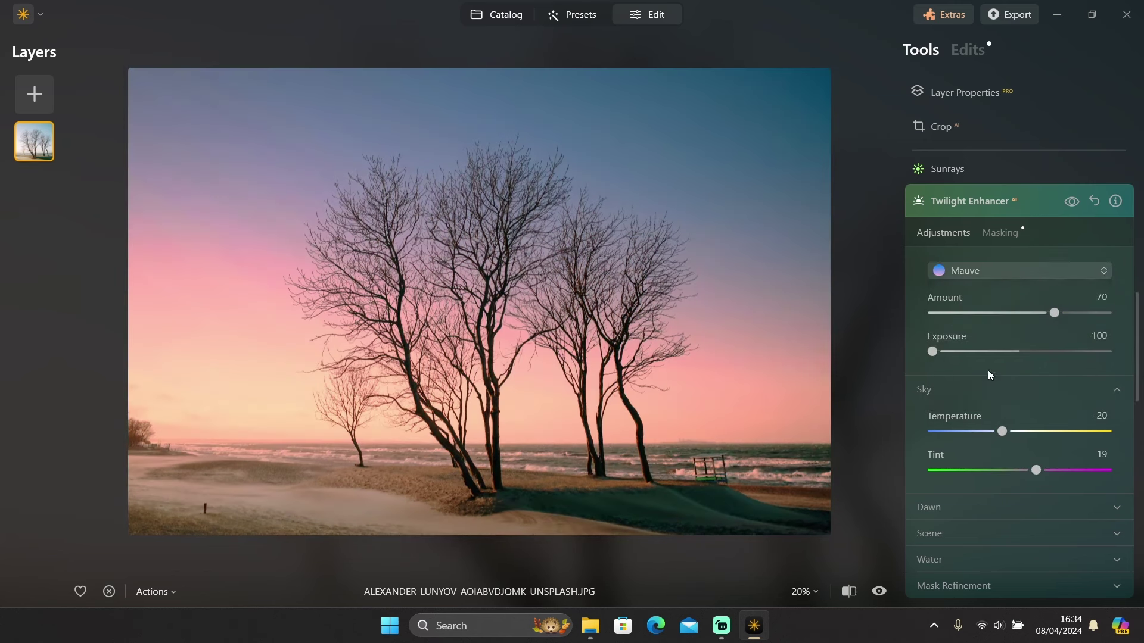
- Toggle the twilight effect off and on to compare, then return to the catalog
{"action": "left_click", "coordinate": [1072, 201]}
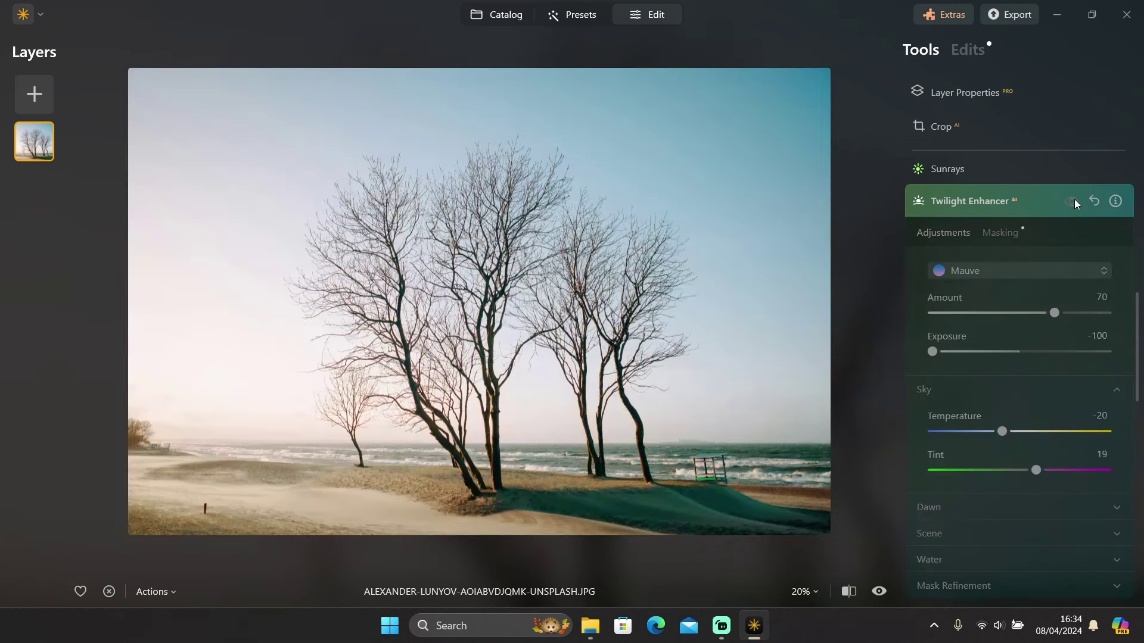
{"action": "left_click", "coordinate": [1073, 203]}
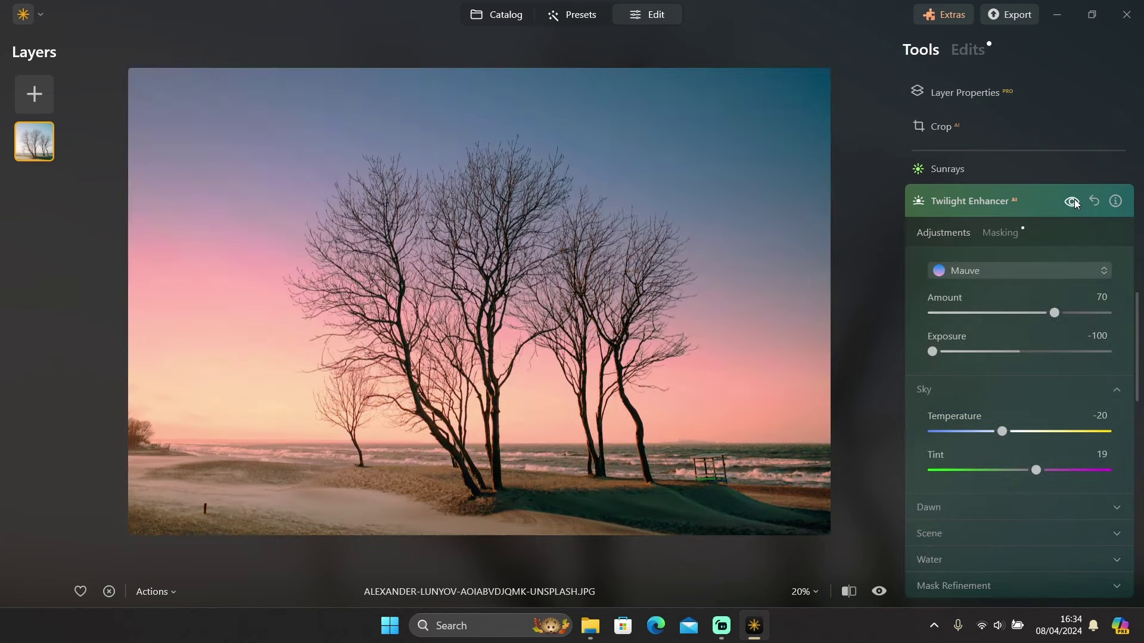
{"action": "left_click", "coordinate": [1116, 397]}
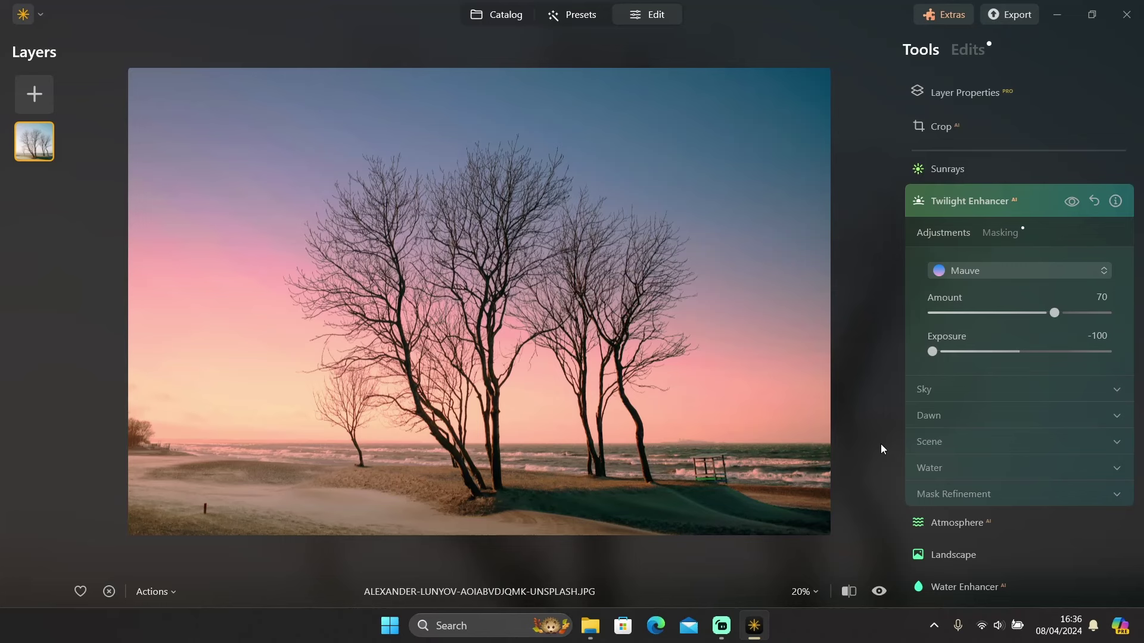
{"action": "left_click", "coordinate": [498, 14]}
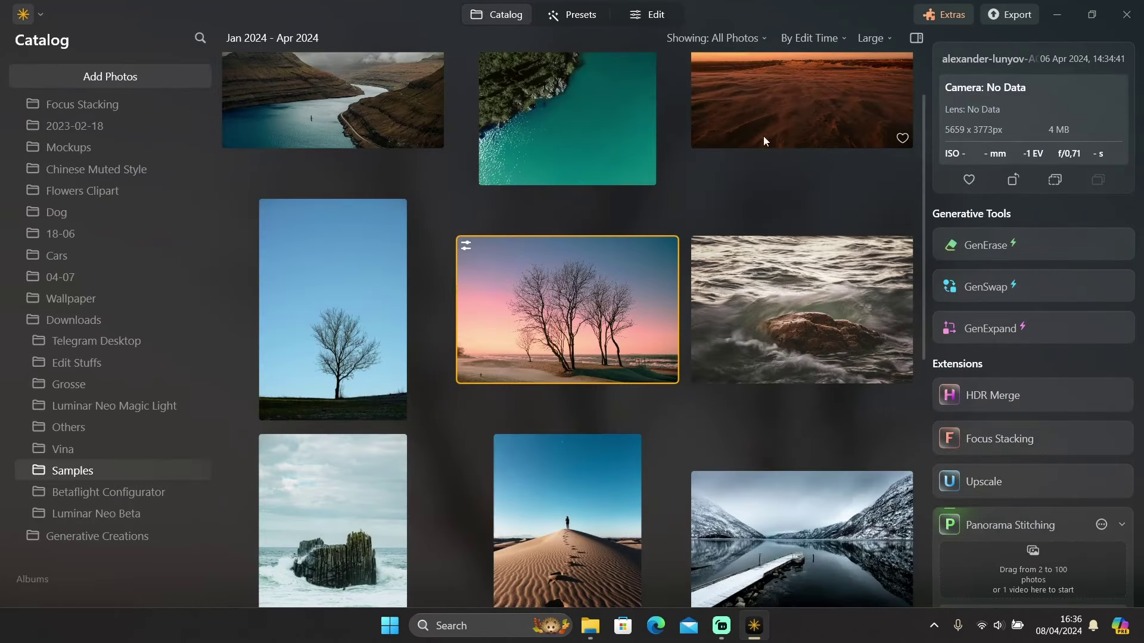